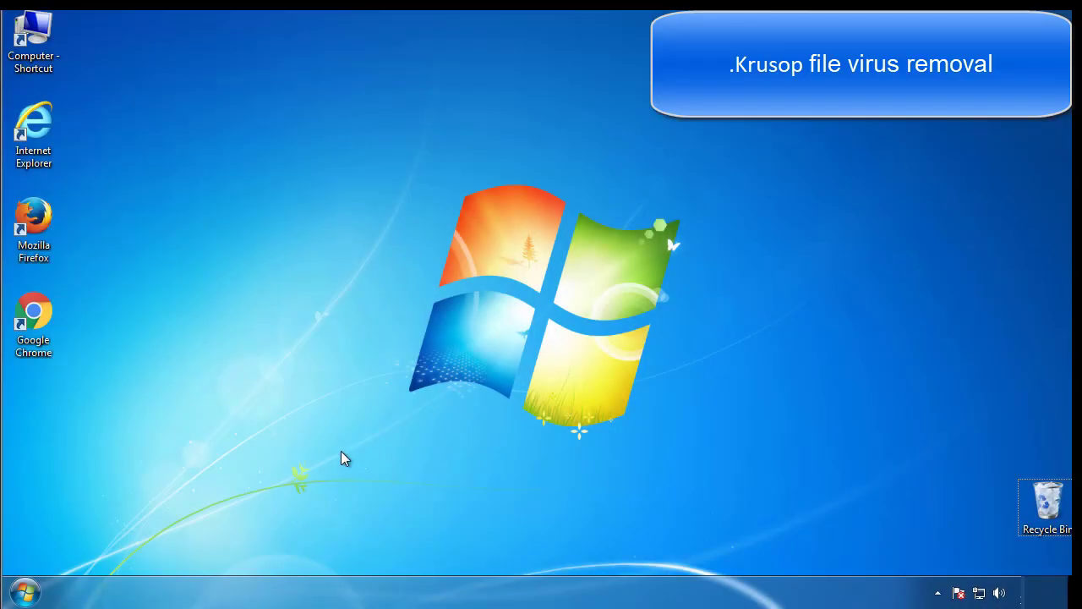
Enable Safe boot (Minimal) on the Boot tab via msconfig and restart into Safe Mode
click(25, 592)
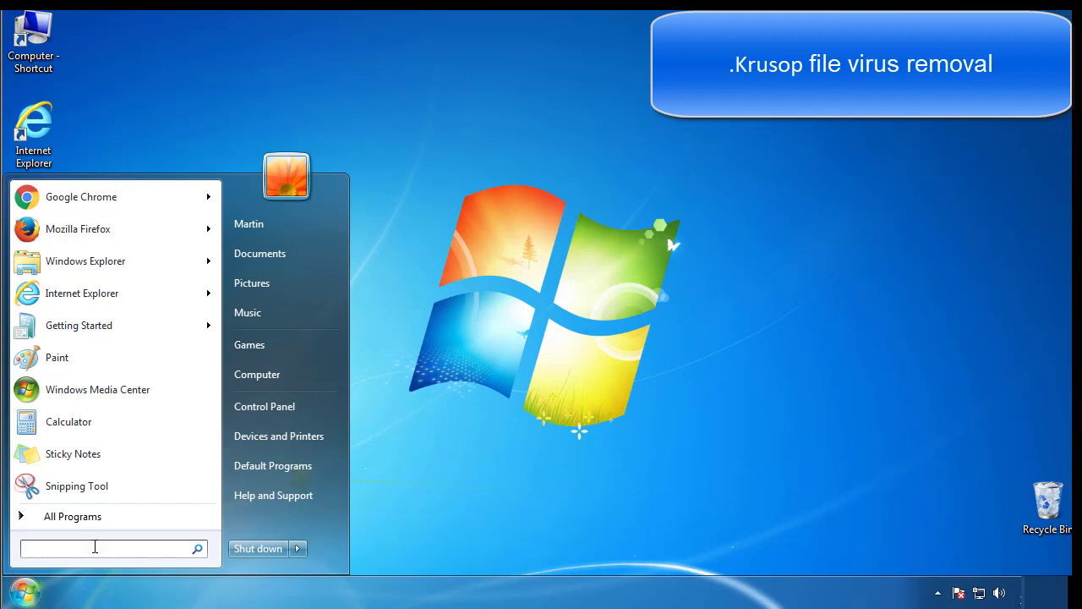
text(mscon)
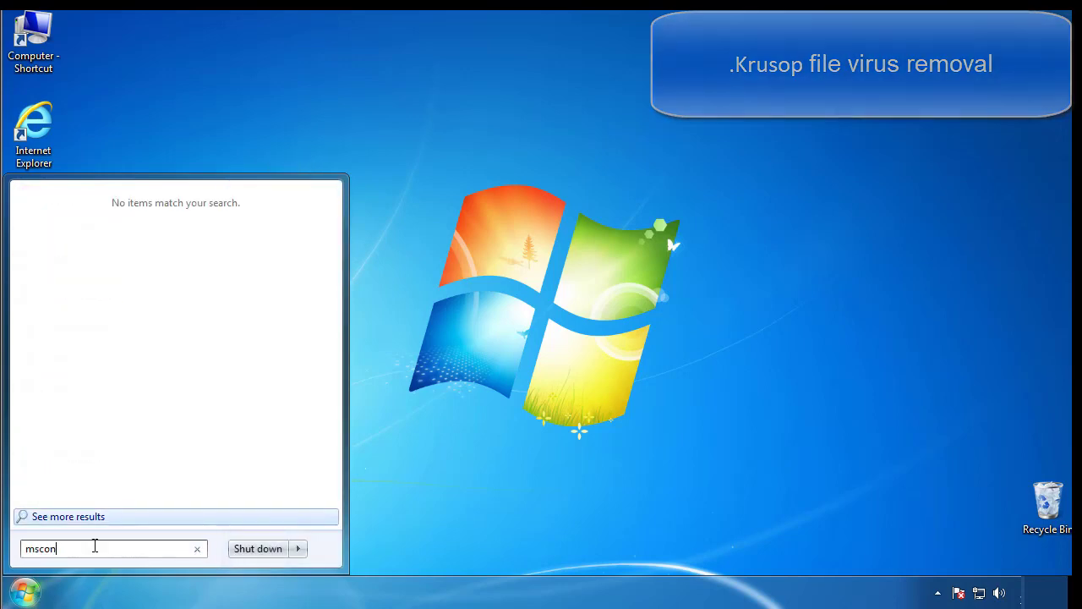
text(fig)
key(Return)
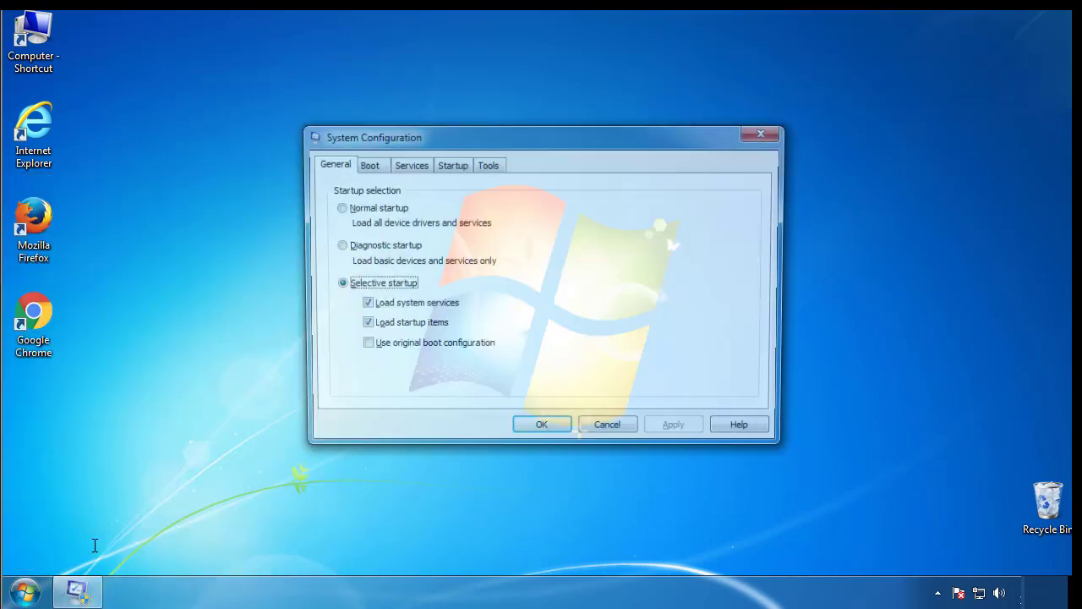
click(365, 167)
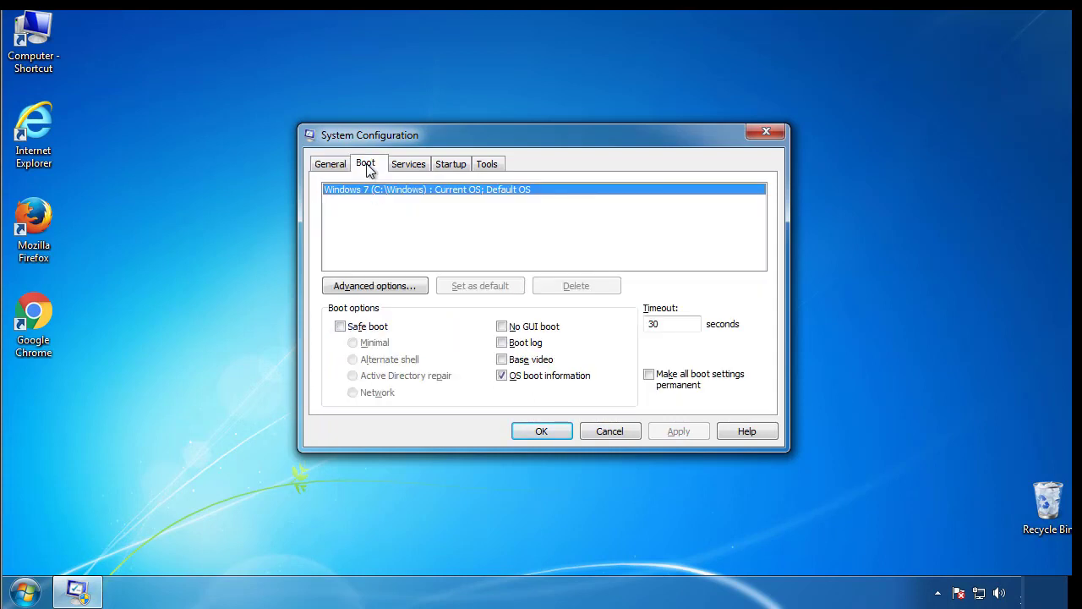
click(340, 326)
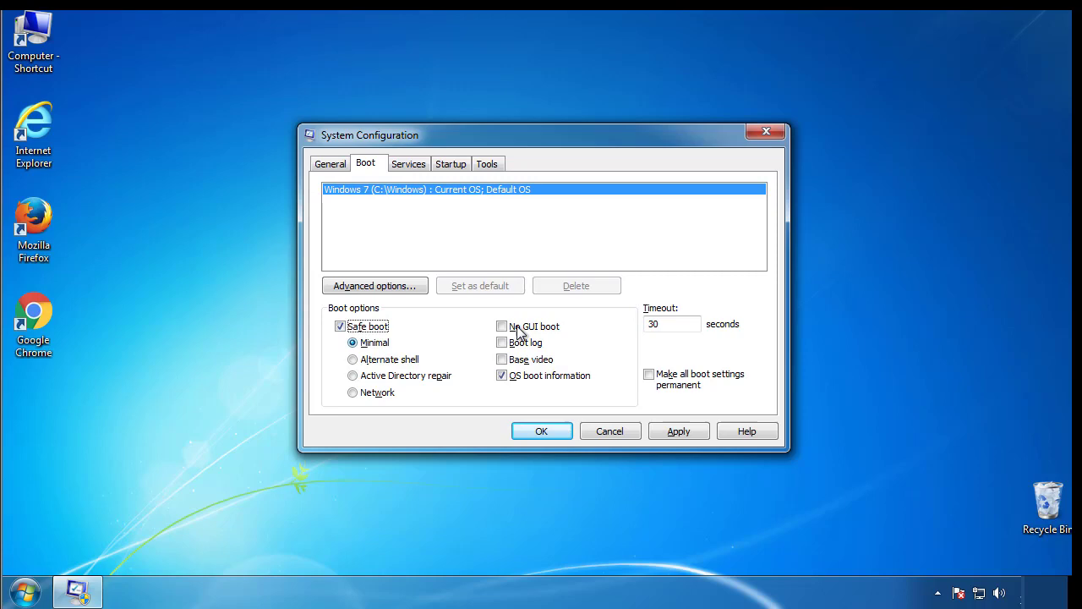
click(557, 437)
click(491, 331)
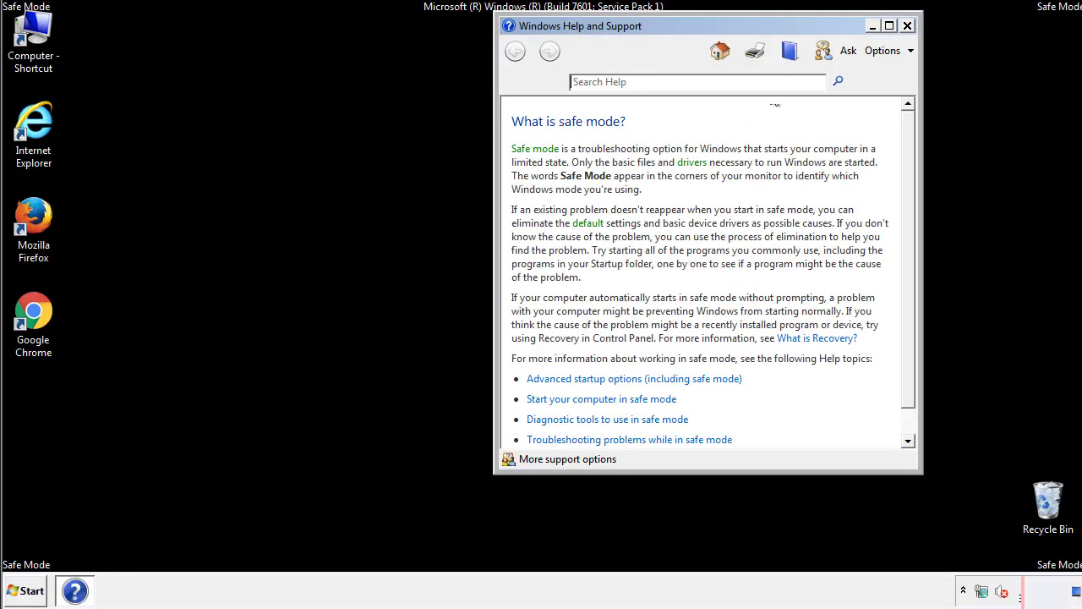
Turn on 'Show hidden files, folders, and drives' in Control Panel's Folder Options
click(907, 25)
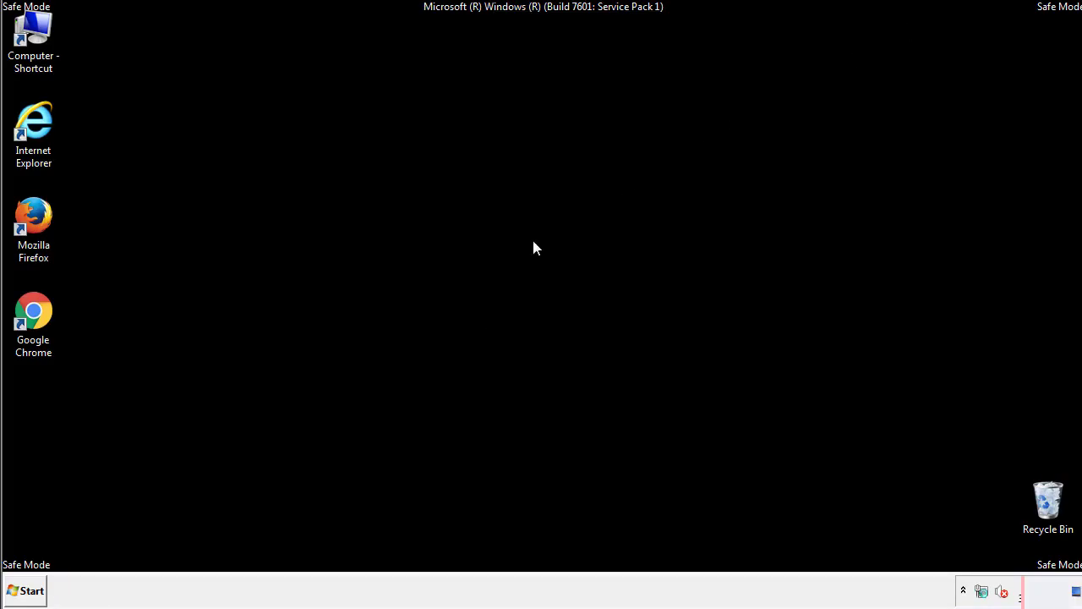
click(33, 588)
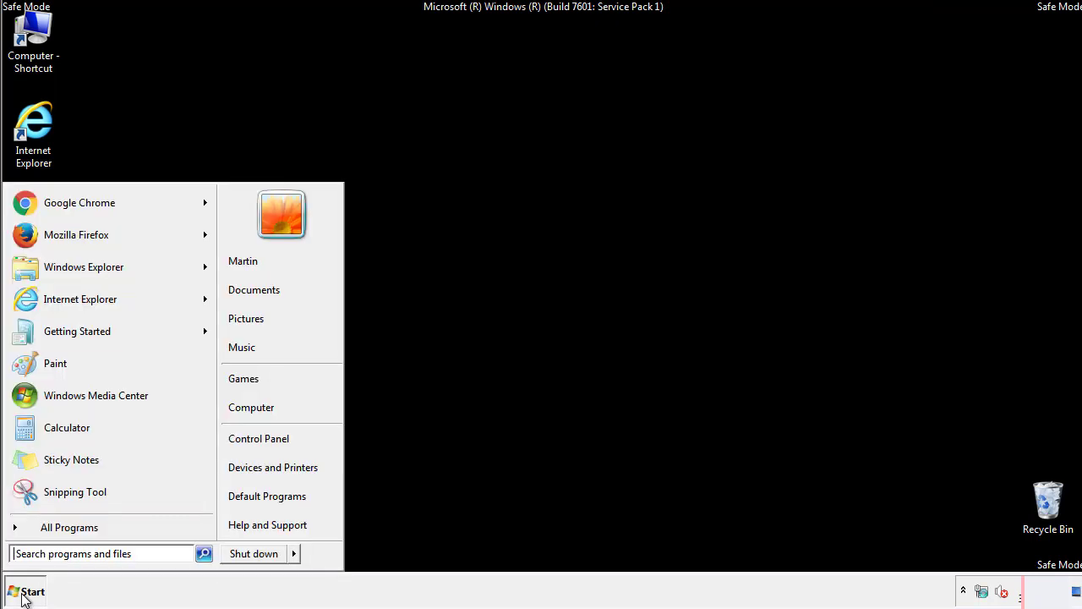
click(269, 437)
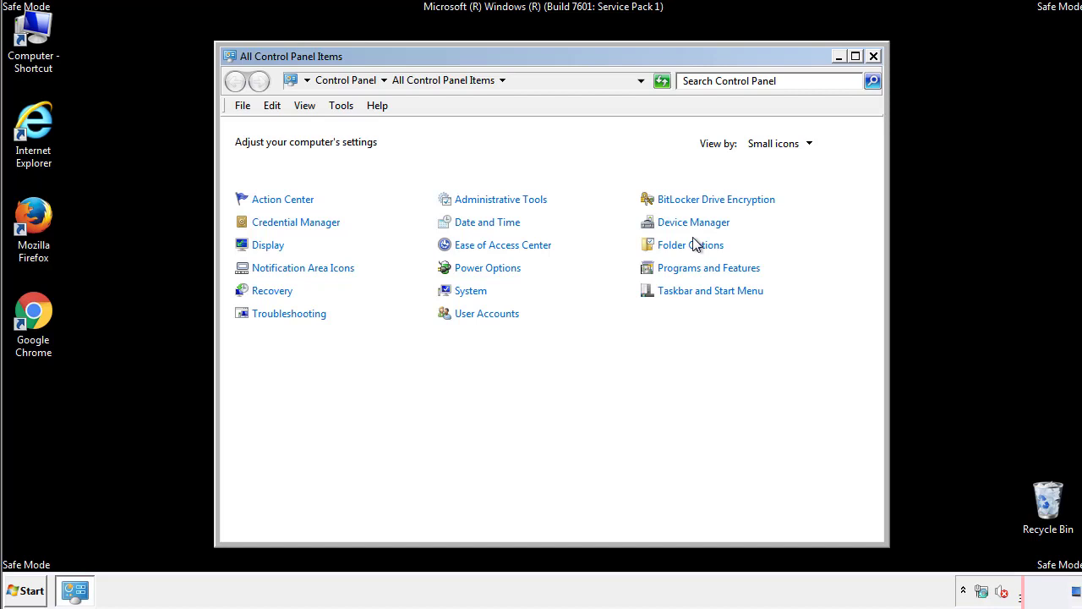
click(690, 245)
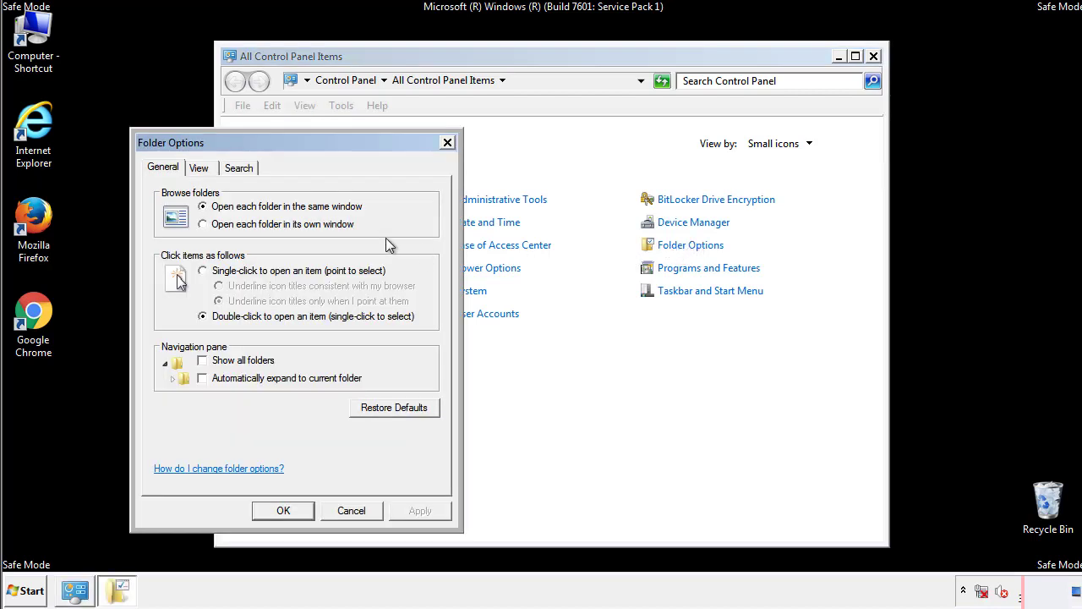
click(200, 169)
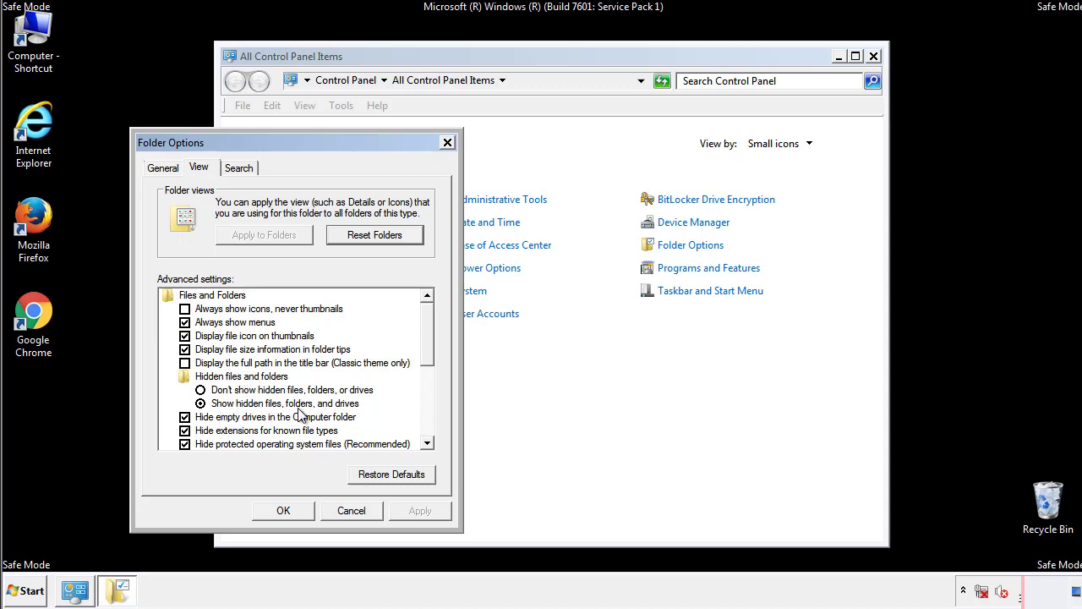
click(292, 509)
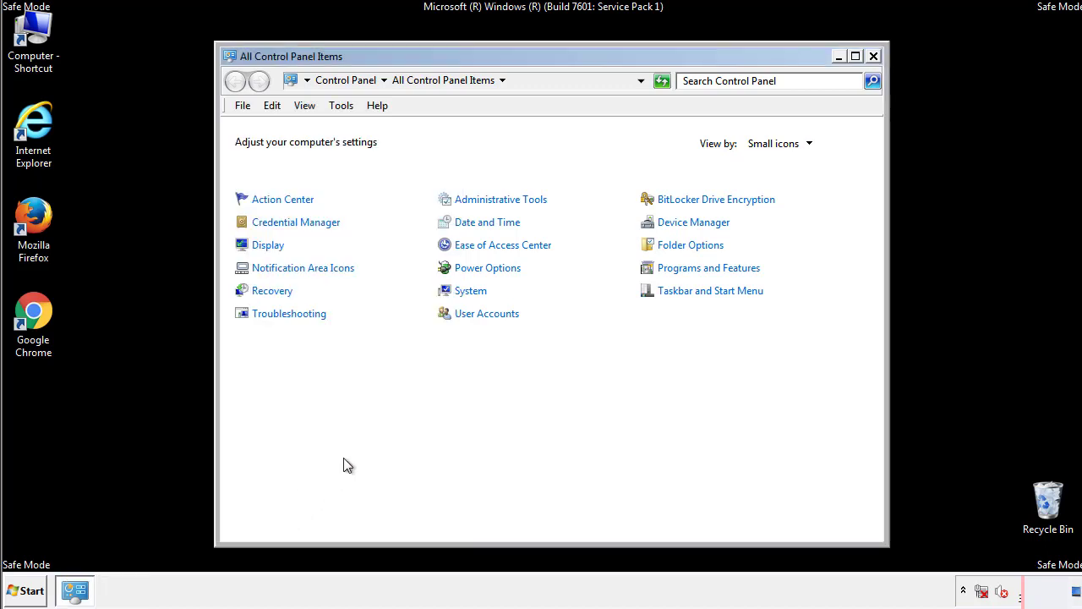
Close Control Panel and open the C:\Windows folder from Computer
click(873, 56)
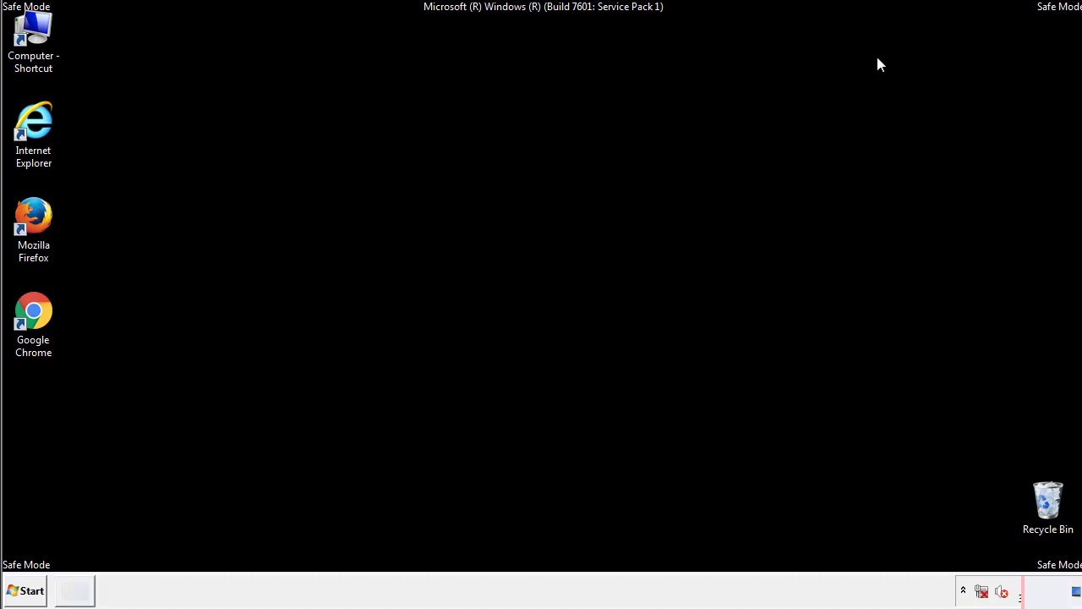
double_click(42, 30)
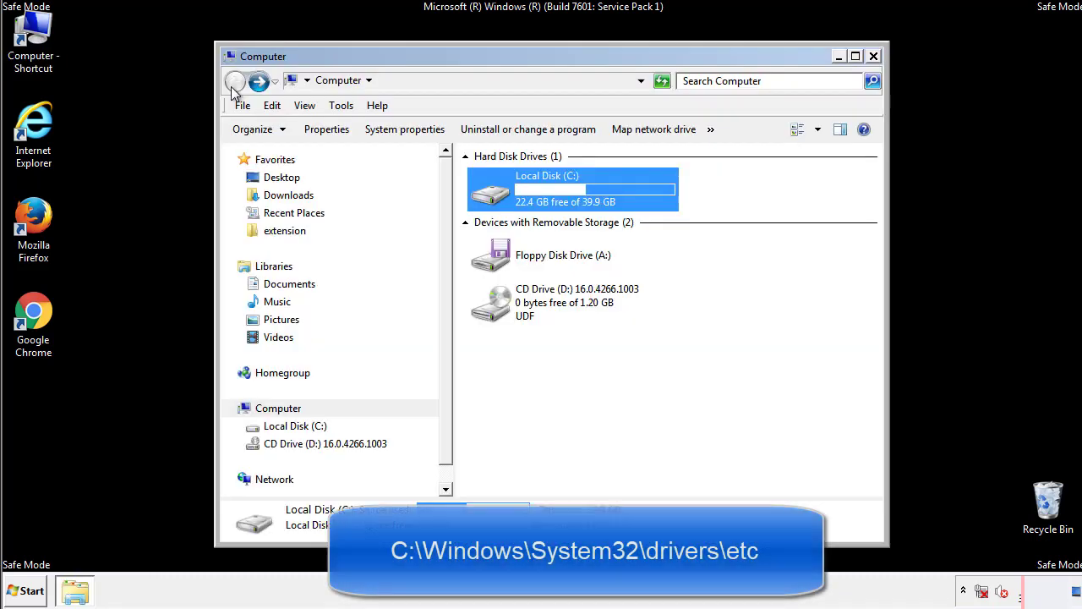
double_click(490, 193)
click(494, 311)
double_click(494, 312)
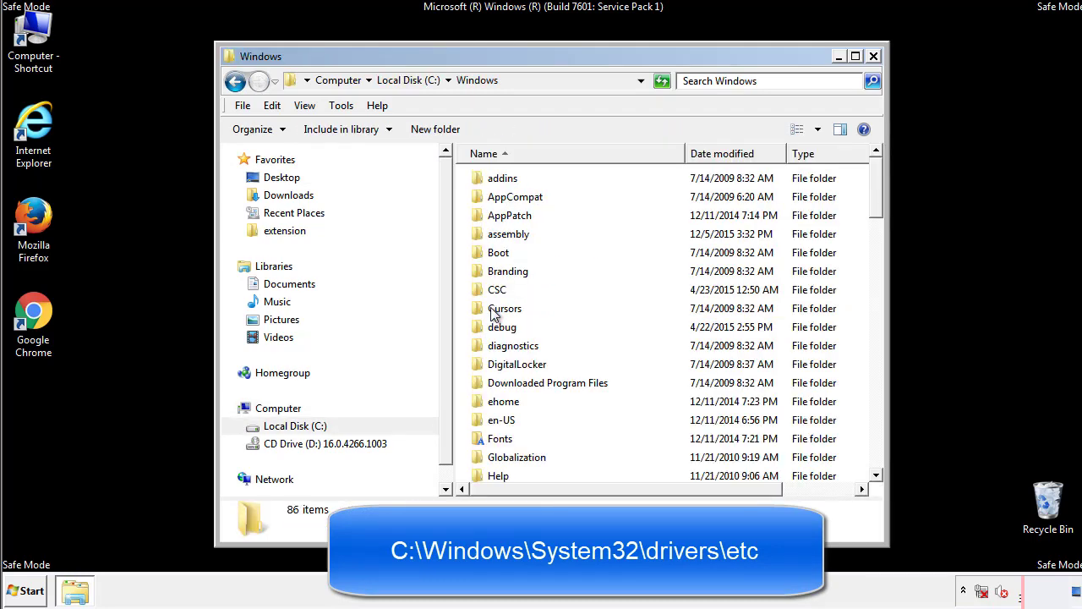
Navigate into System32\drivers\etc and open the hosts file, bringing up Open with
scroll(497, 372, down, 2)
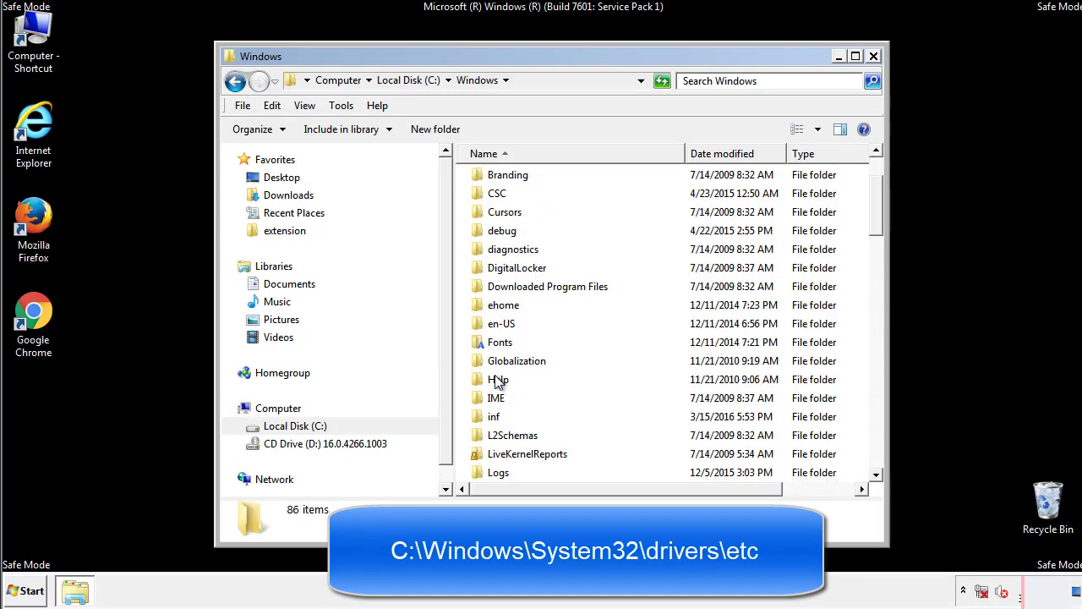
scroll(497, 382, down, 2)
scroll(497, 382, down, 2)
scroll(497, 382, down, 3)
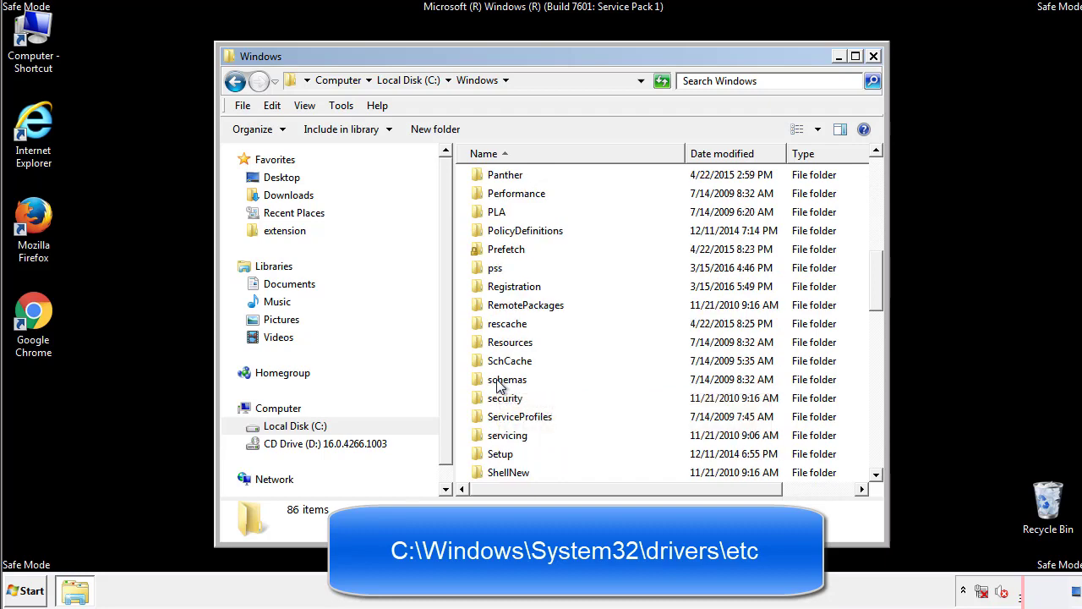
scroll(497, 382, down, 2)
double_click(514, 434)
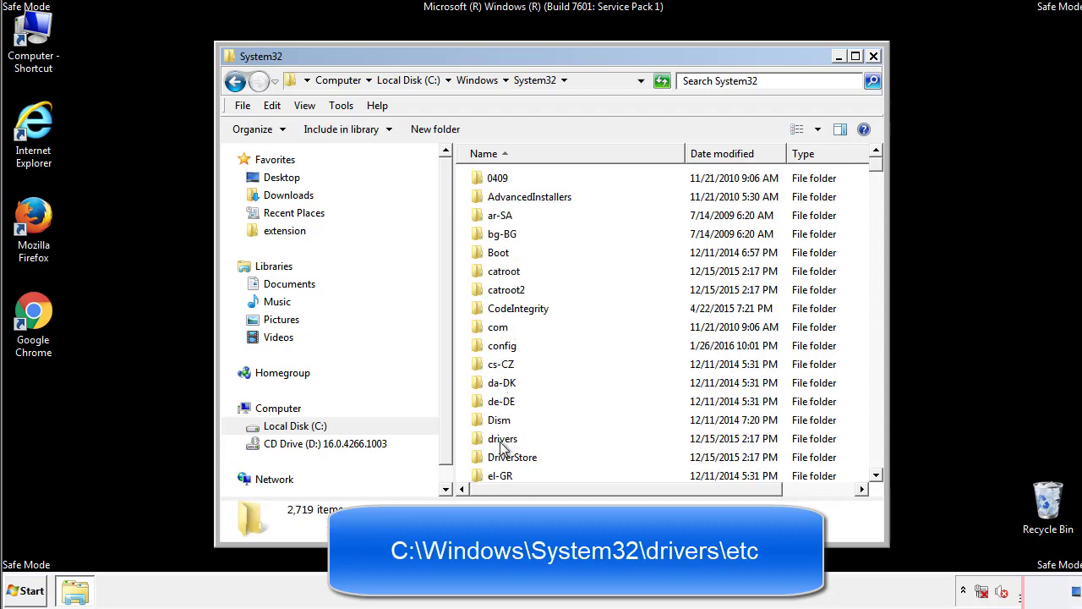
double_click(502, 439)
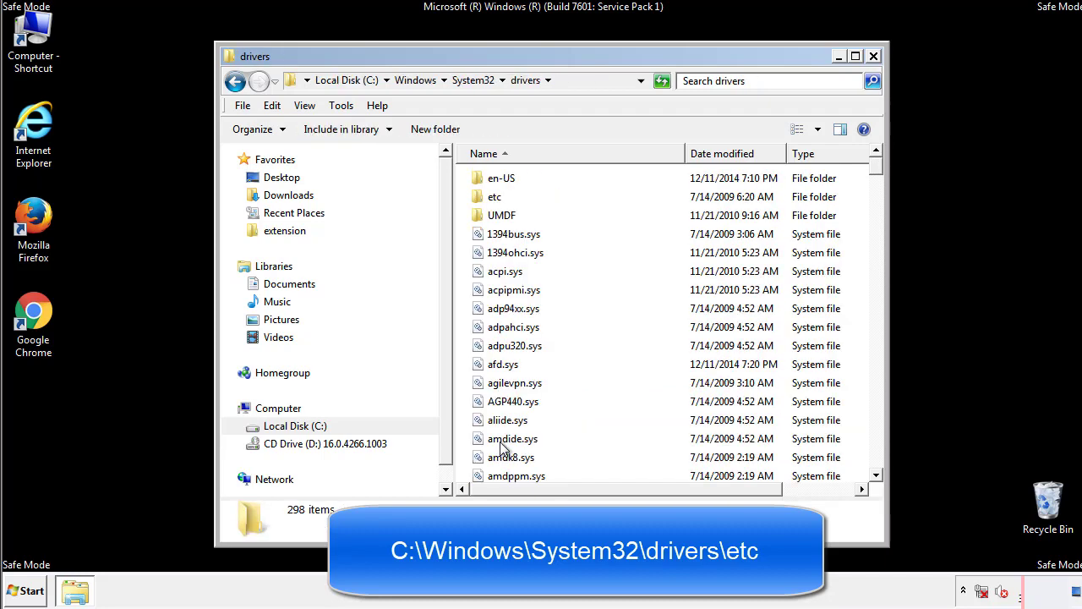
double_click(484, 201)
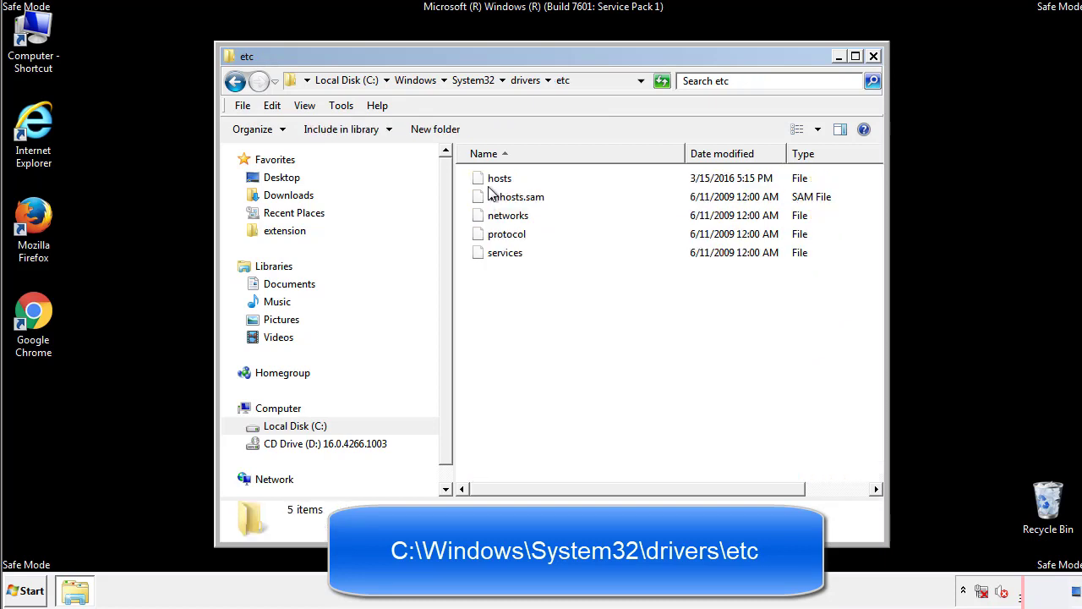
double_click(493, 181)
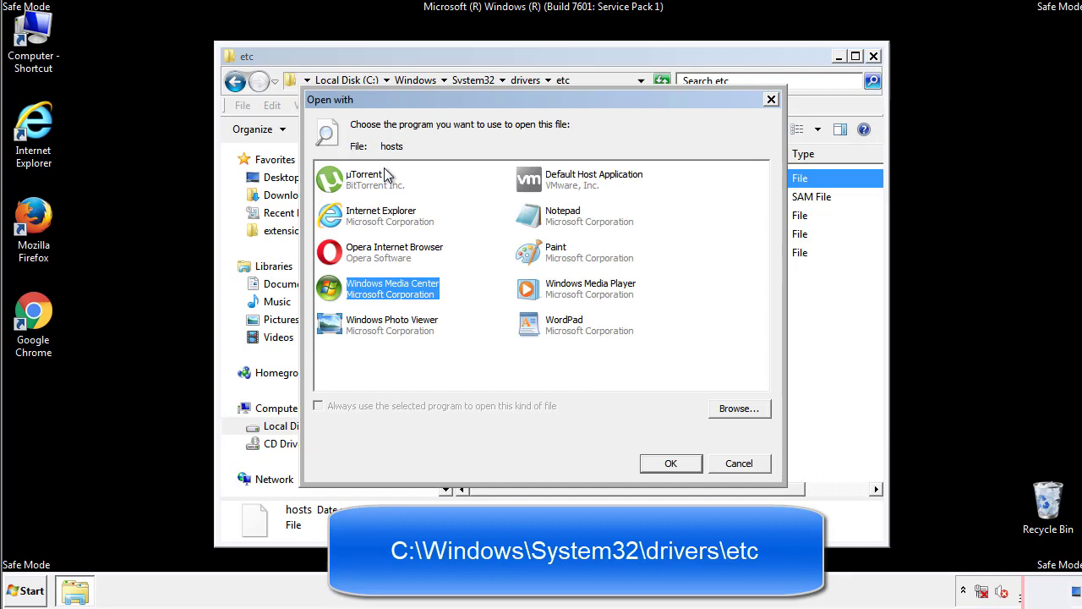
Open the hosts file in Notepad and move its window fully onscreen
click(548, 221)
click(670, 464)
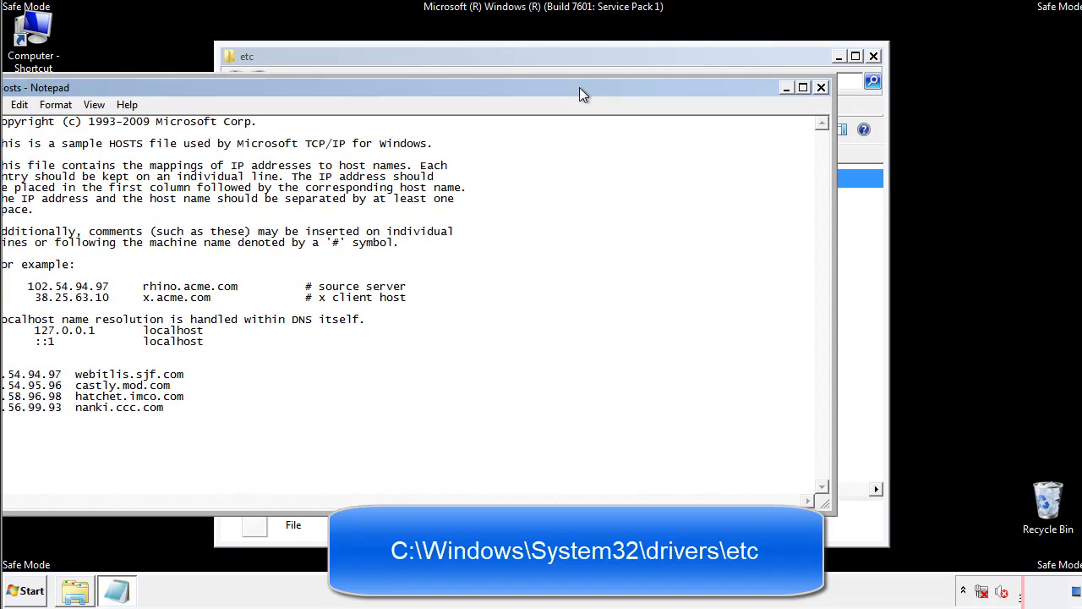
drag(443, 76, 688, 93)
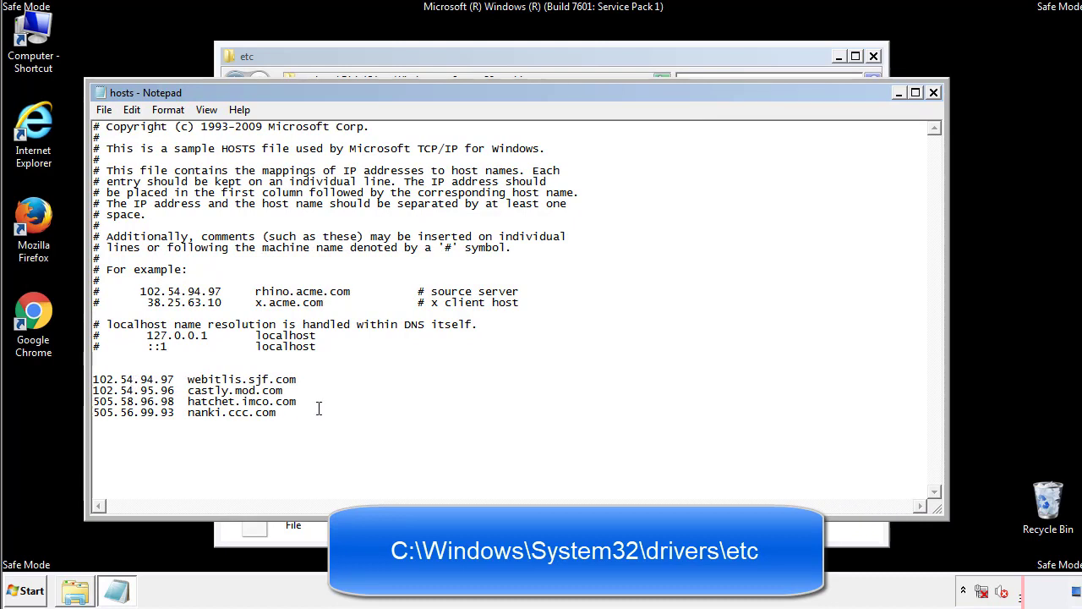
Delete the four suspicious IP lines at the bottom, save hosts, and close the etc window
drag(303, 414, 94, 378)
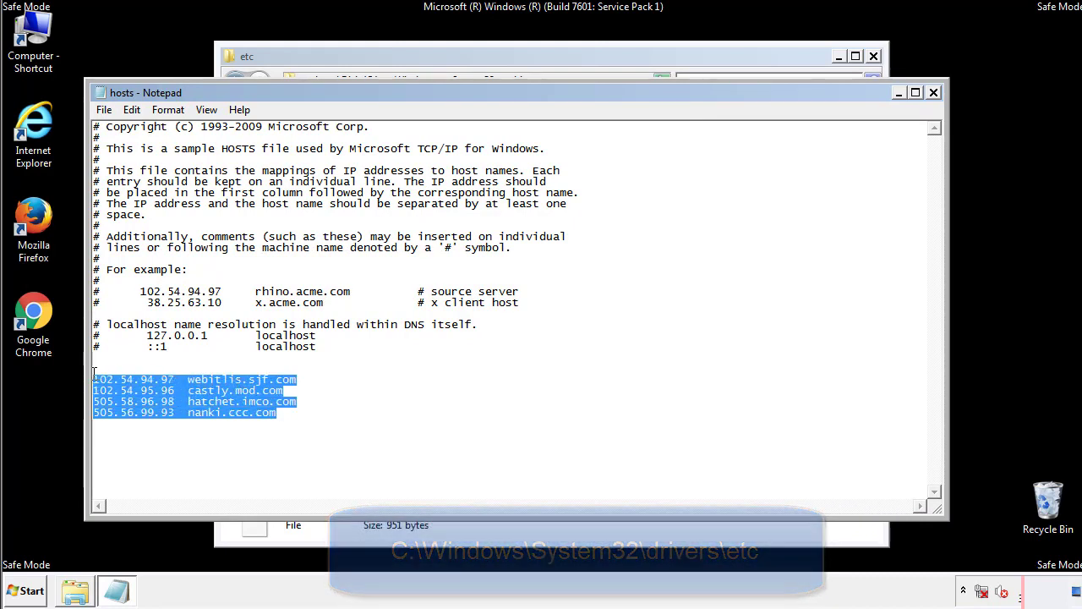
key(Delete)
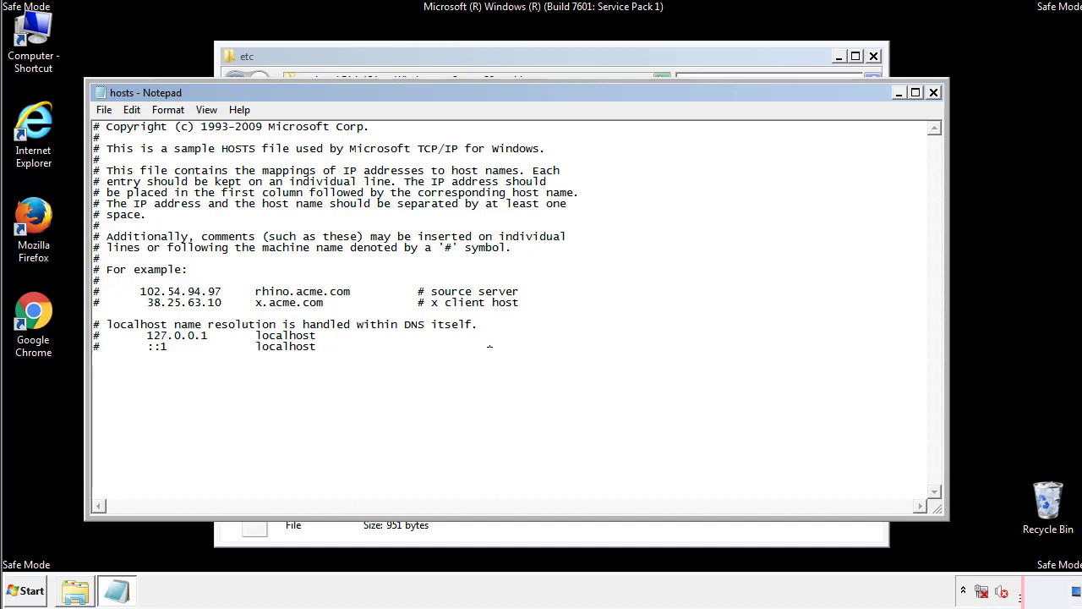
click(934, 94)
click(477, 310)
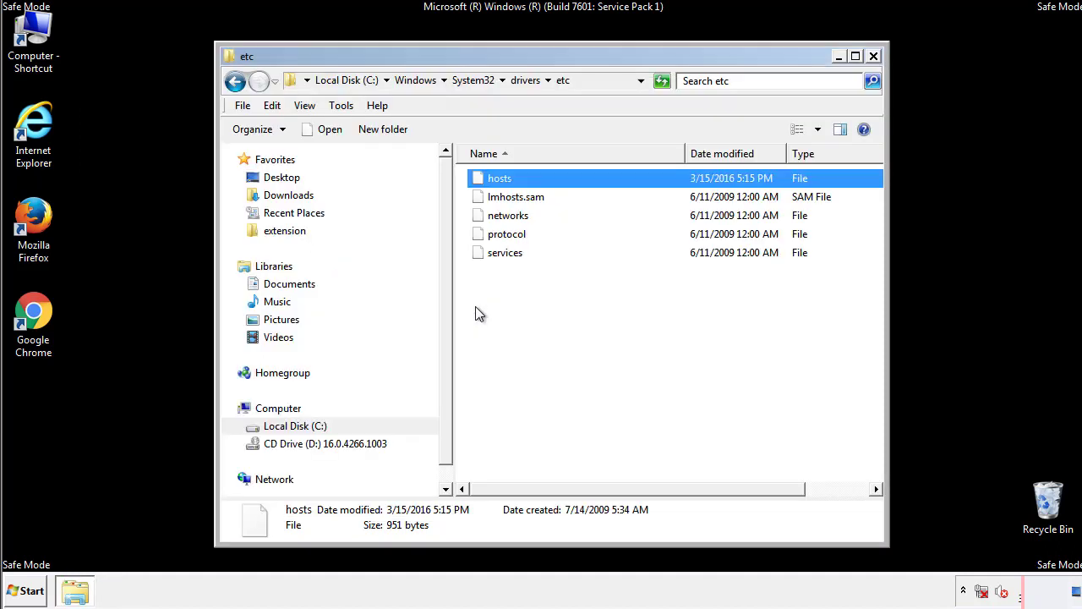
click(476, 308)
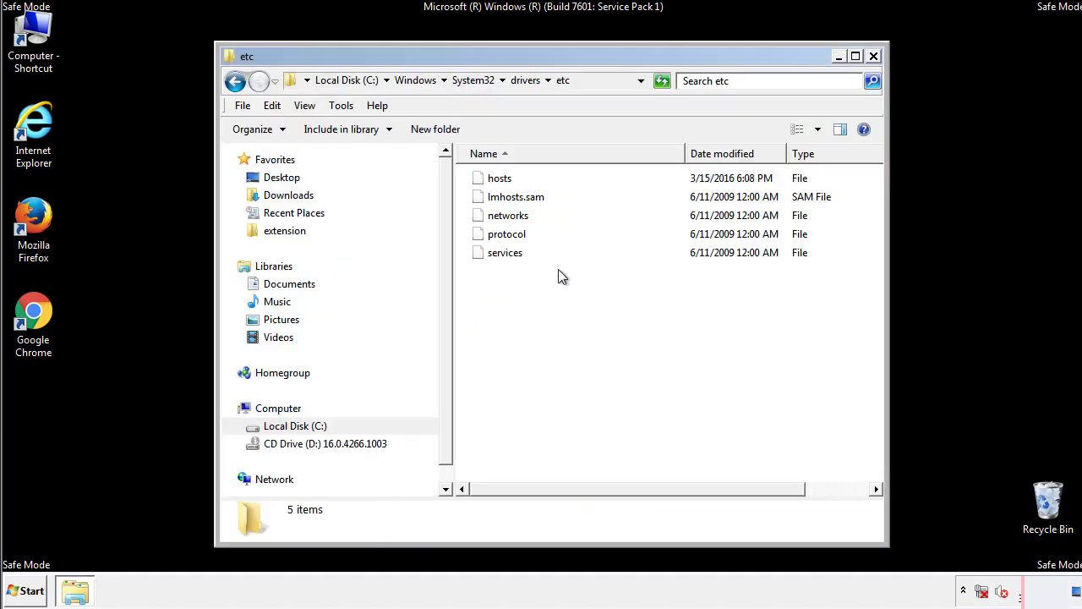
click(874, 57)
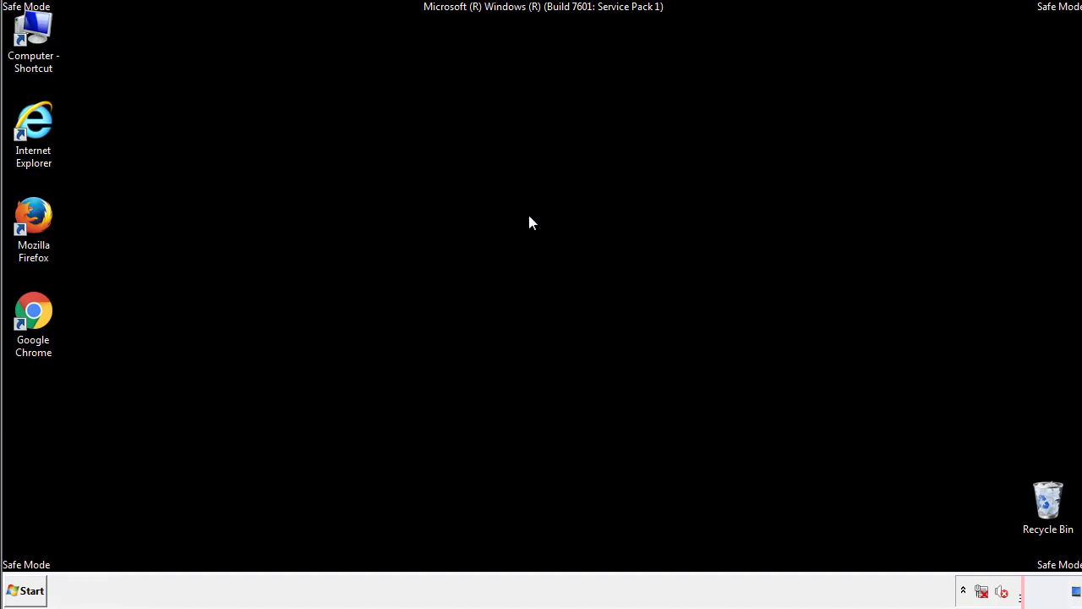
Open the Startup folder from All Programs in a file window
click(30, 591)
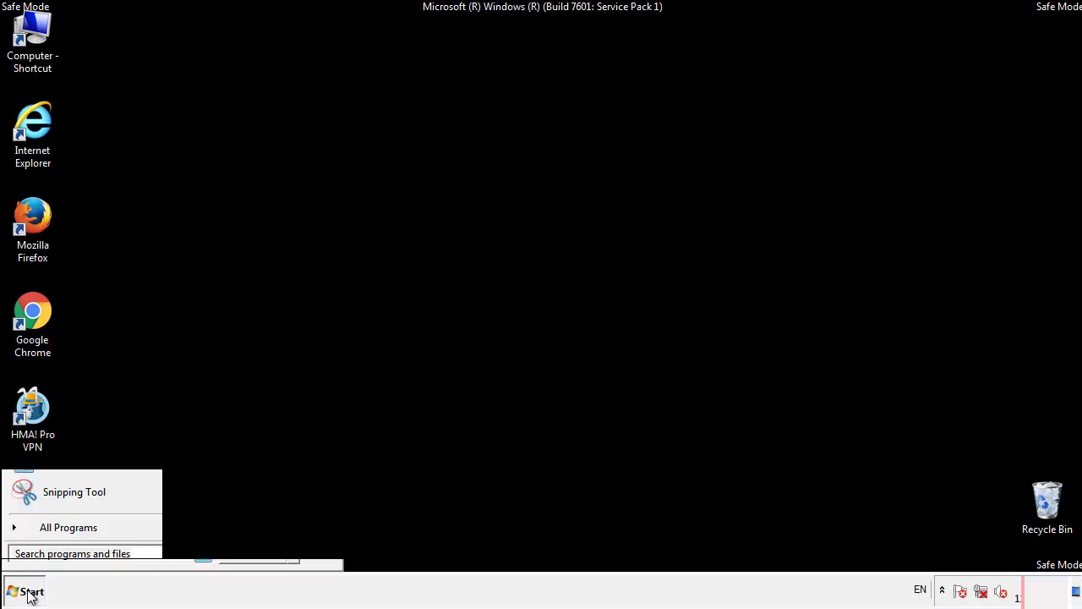
click(48, 534)
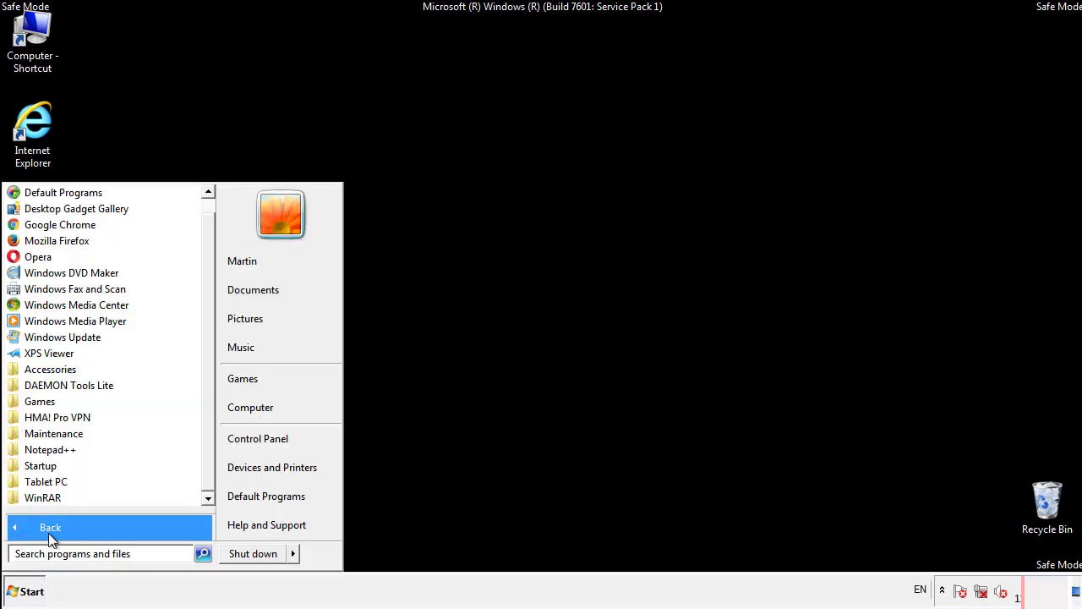
right_click(47, 467)
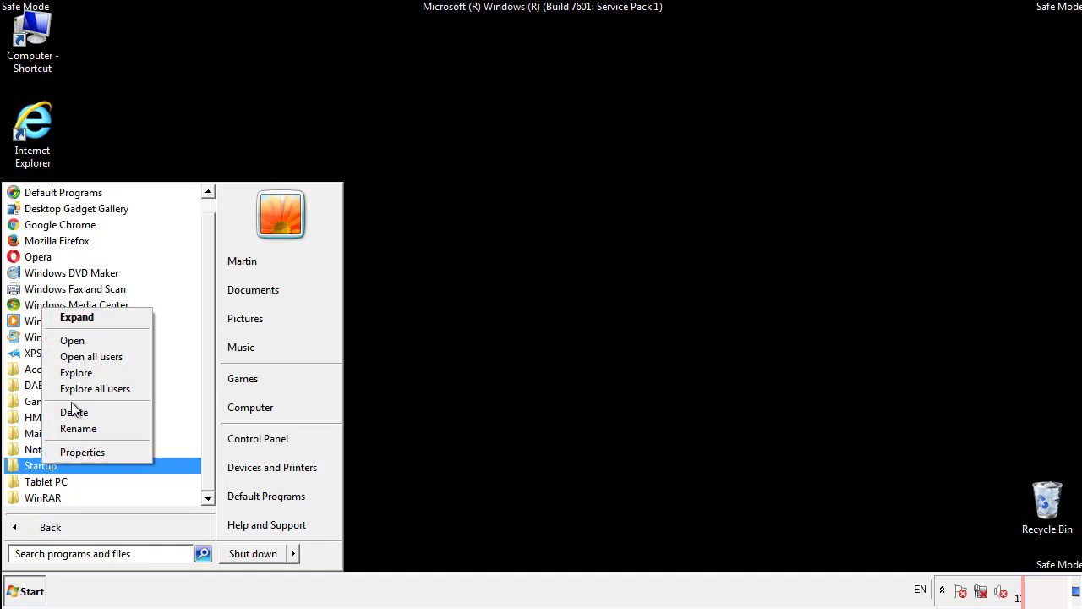
click(82, 340)
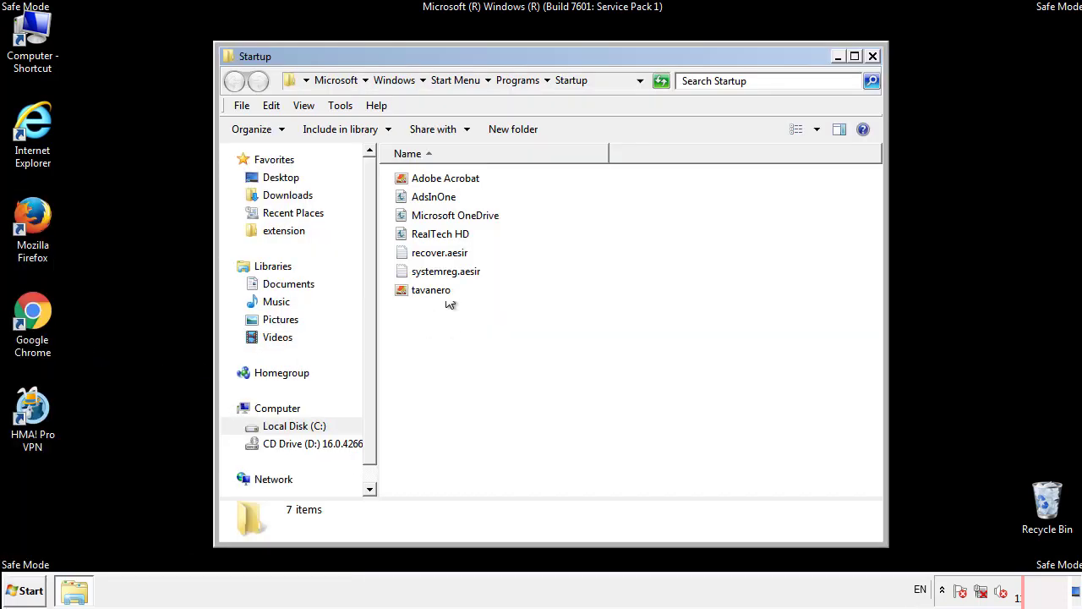
Delete AdsInOne, recover.aesir, systemreg.aesir and tavanero to the Recycle Bin, then close the folder
click(441, 199)
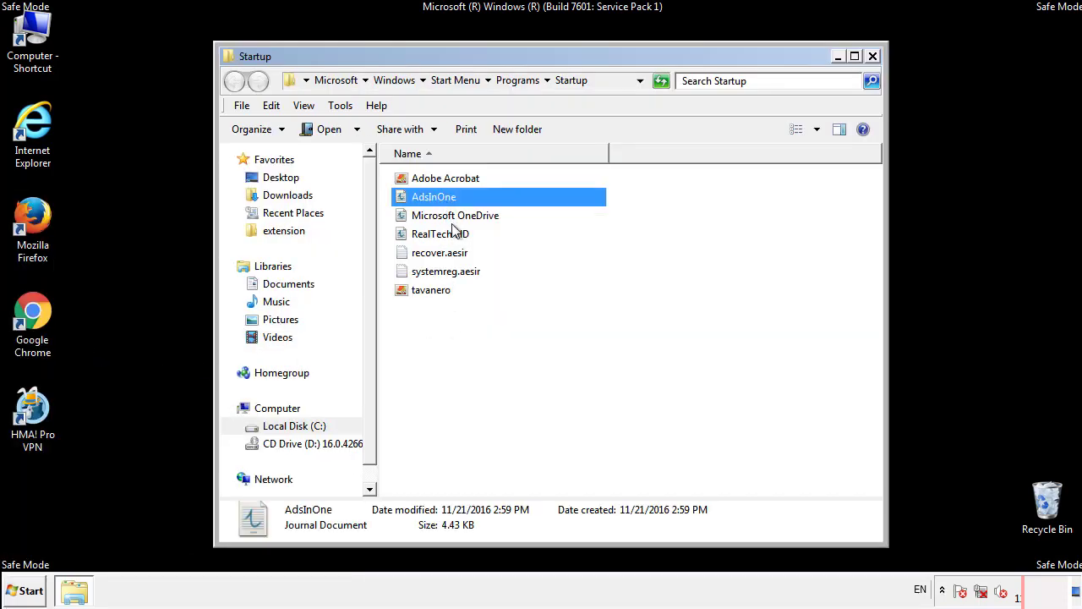
ctrl+click(441, 252)
ctrl+click(448, 271)
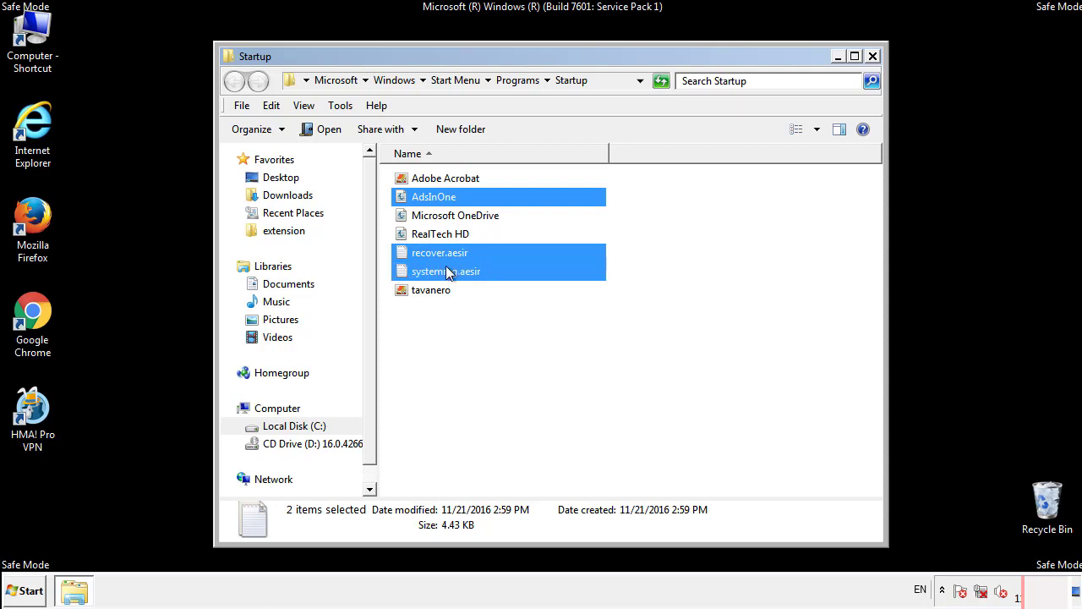
ctrl+click(432, 289)
right_click(428, 291)
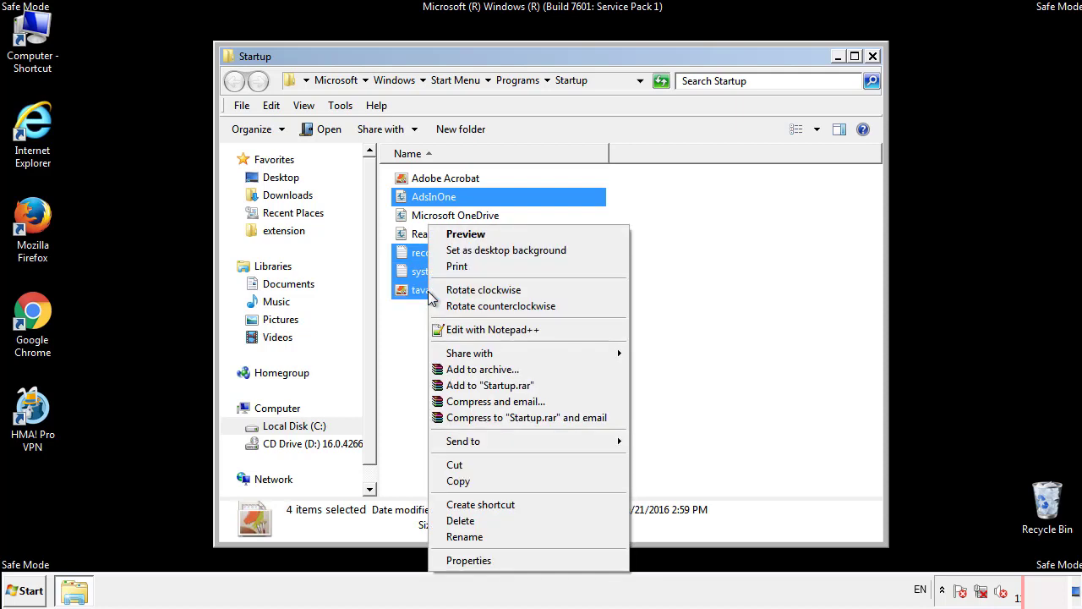
click(460, 520)
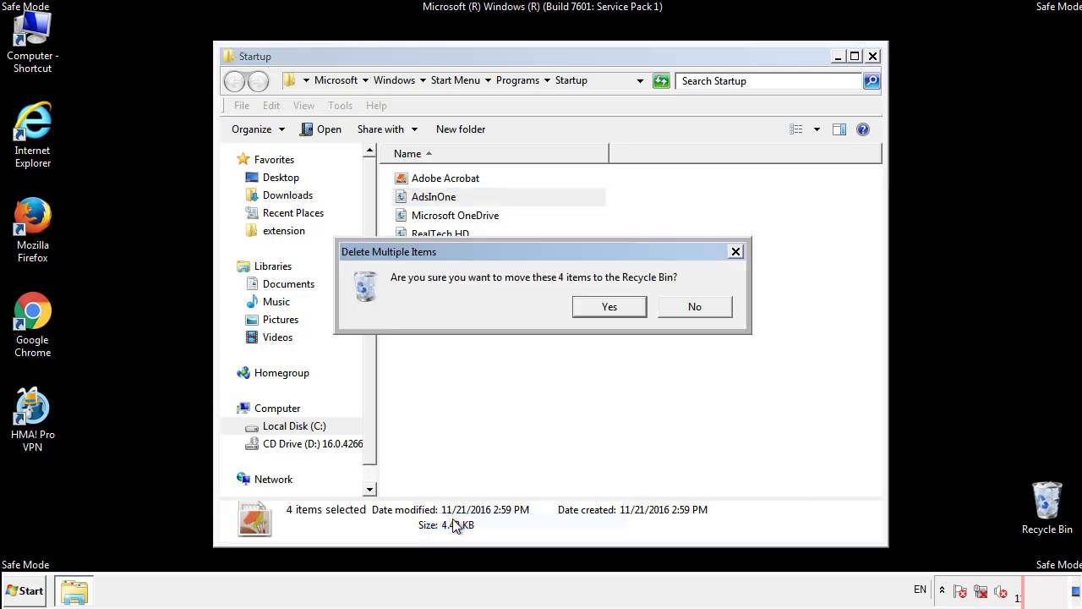
click(600, 310)
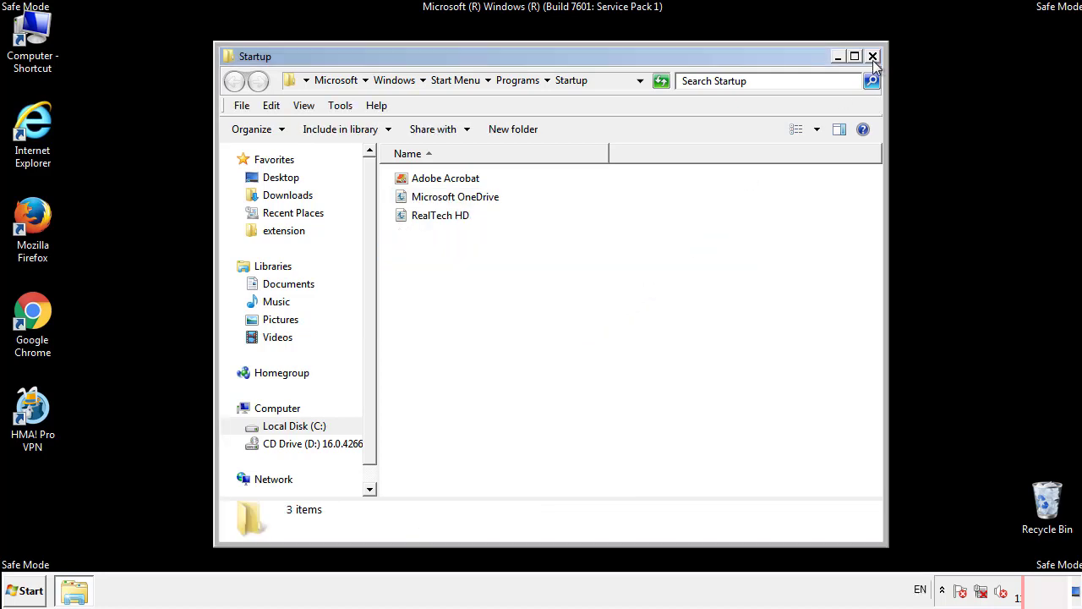
click(874, 59)
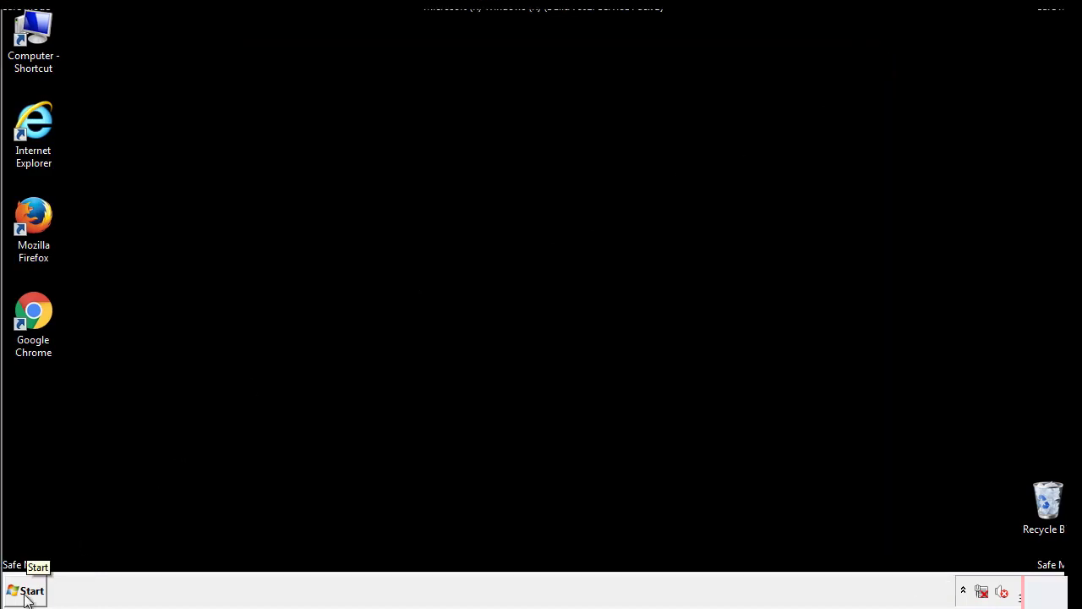
Launch Registry Editor by searching regedit from the Start menu
click(25, 592)
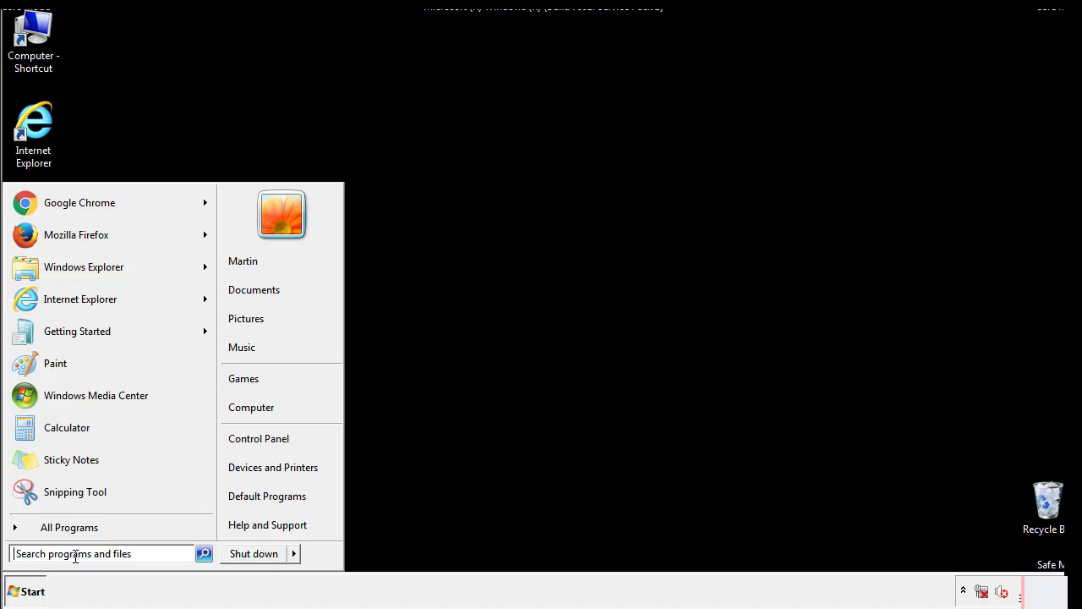
text(reged)
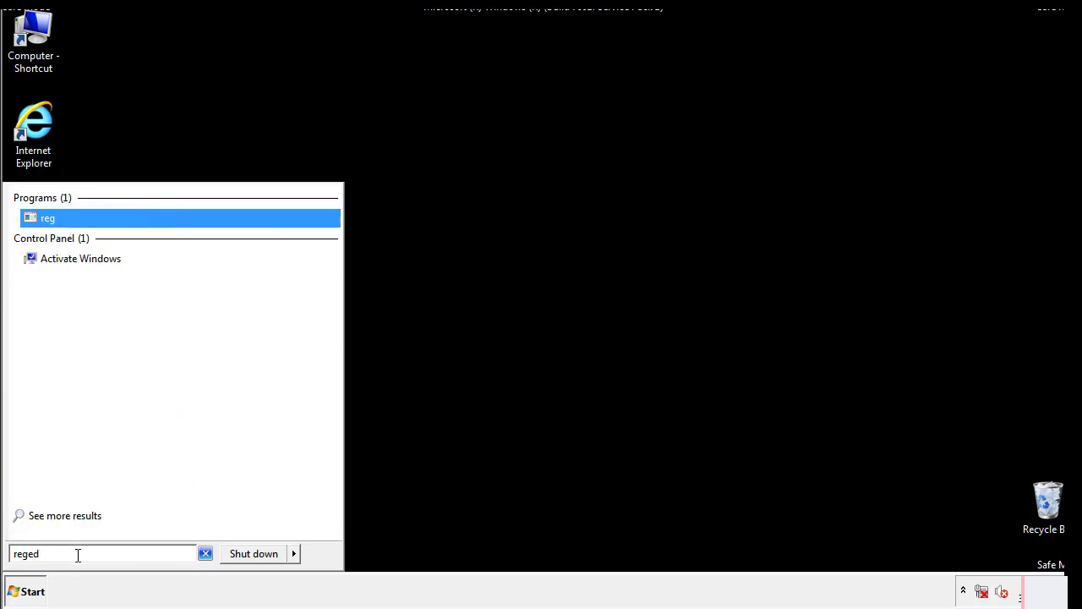
text(it)
key(Return)
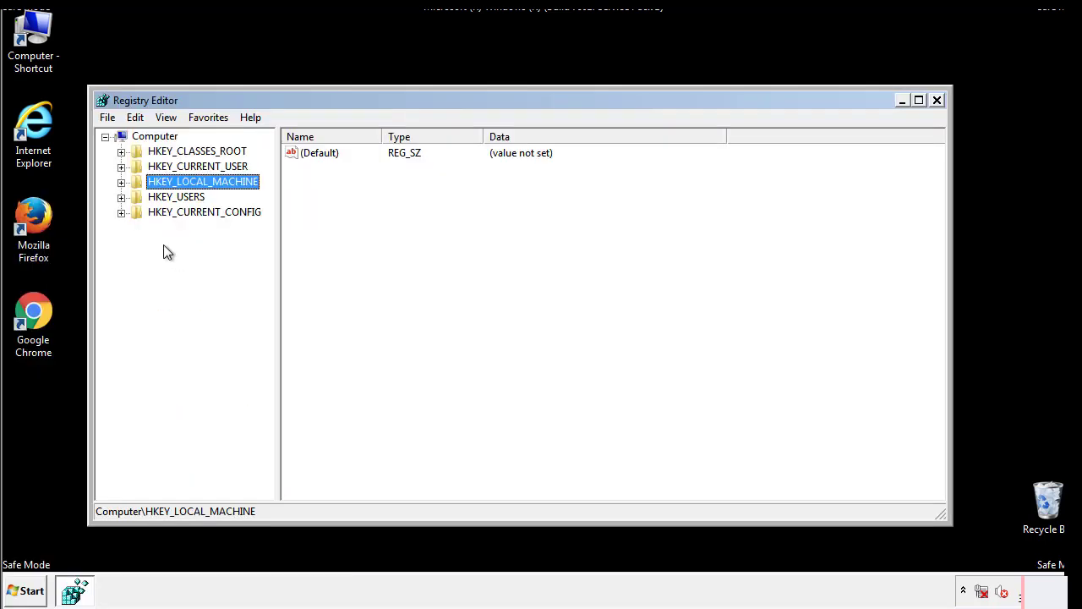
Expand HKEY_LOCAL_MACHINE\SOFTWARE\Microsoft\Windows\CurrentVersion to reveal Run and RunOnce
click(121, 181)
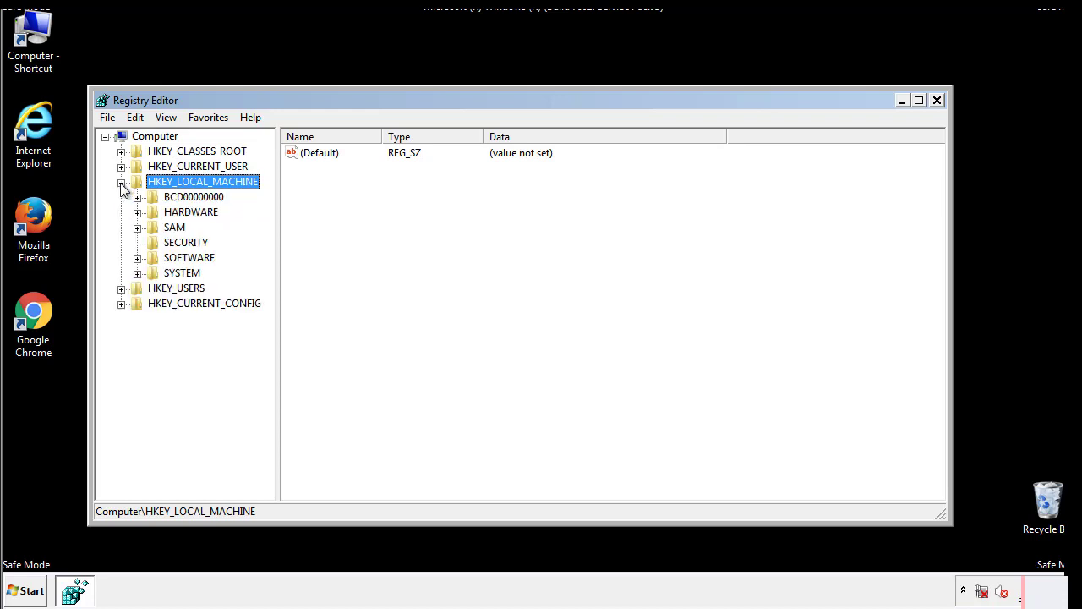
click(137, 258)
scroll(266, 249, down, 1)
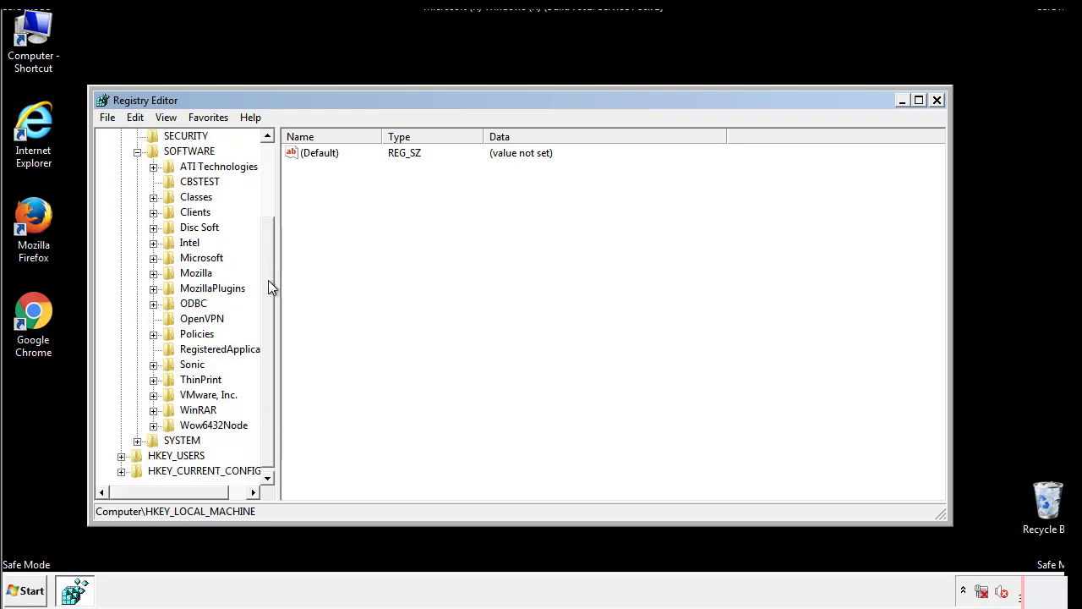
click(153, 258)
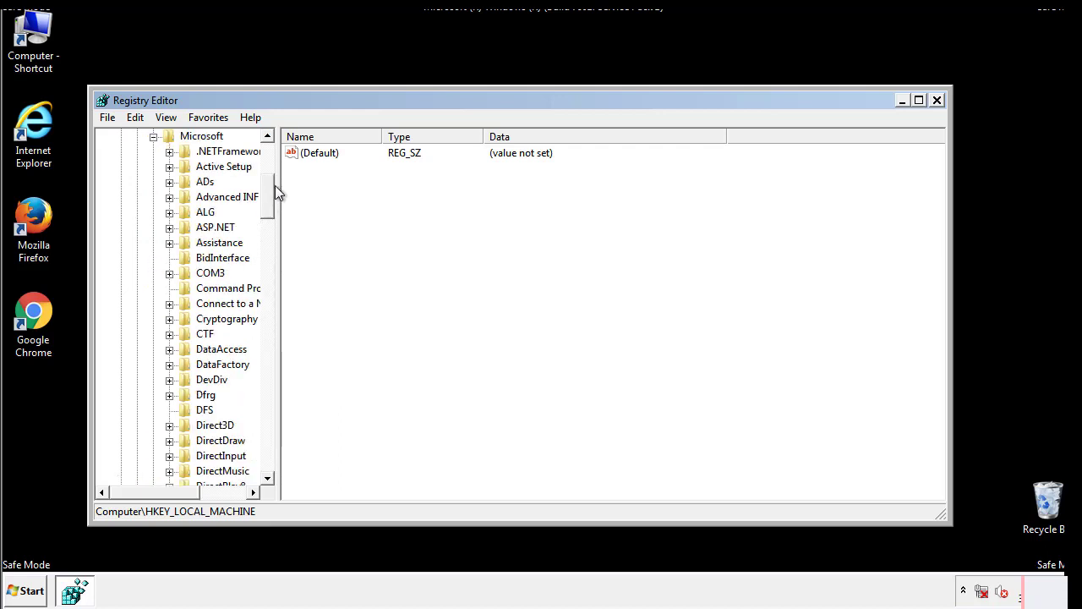
mouse_move(266, 207)
mouse_down()
mouse_move(266, 441)
mouse_move(266, 429)
mouse_up()
click(170, 259)
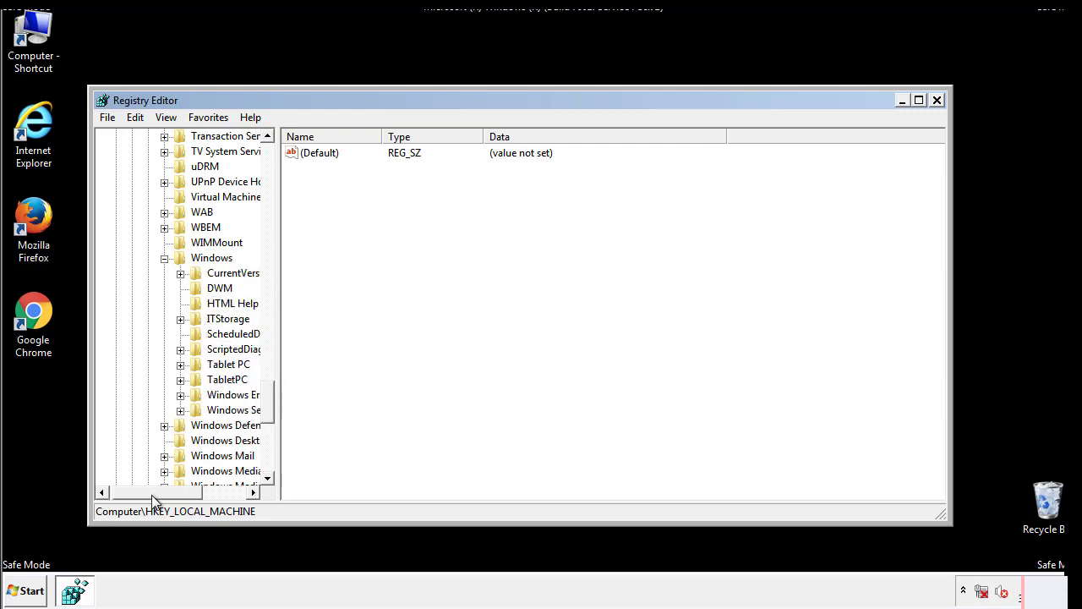
drag(151, 495, 172, 496)
click(139, 273)
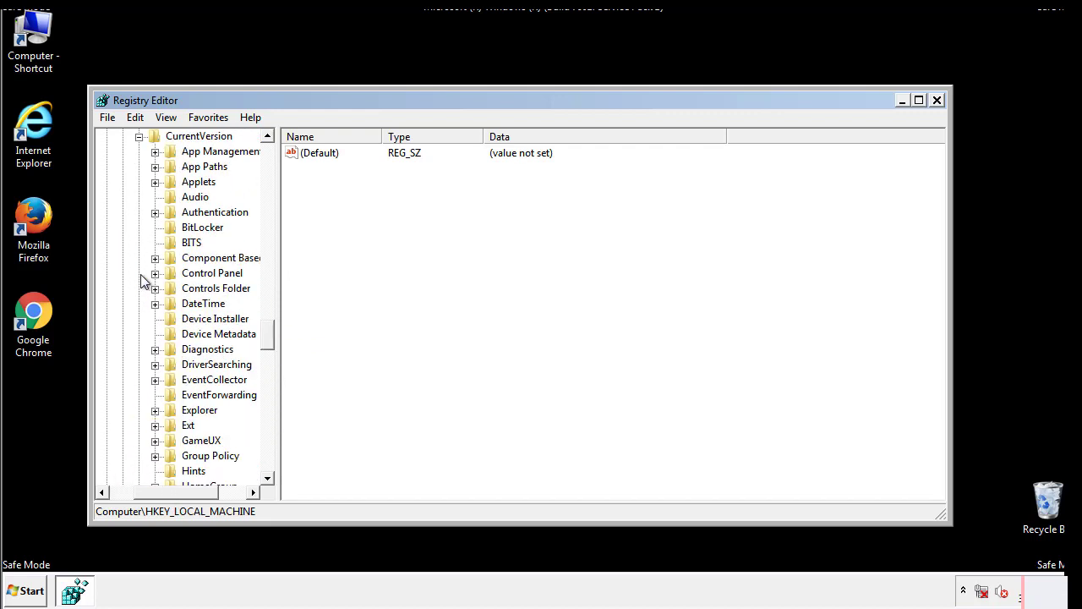
mouse_move(275, 336)
mouse_down()
mouse_move(271, 404)
mouse_move(267, 390)
mouse_up()
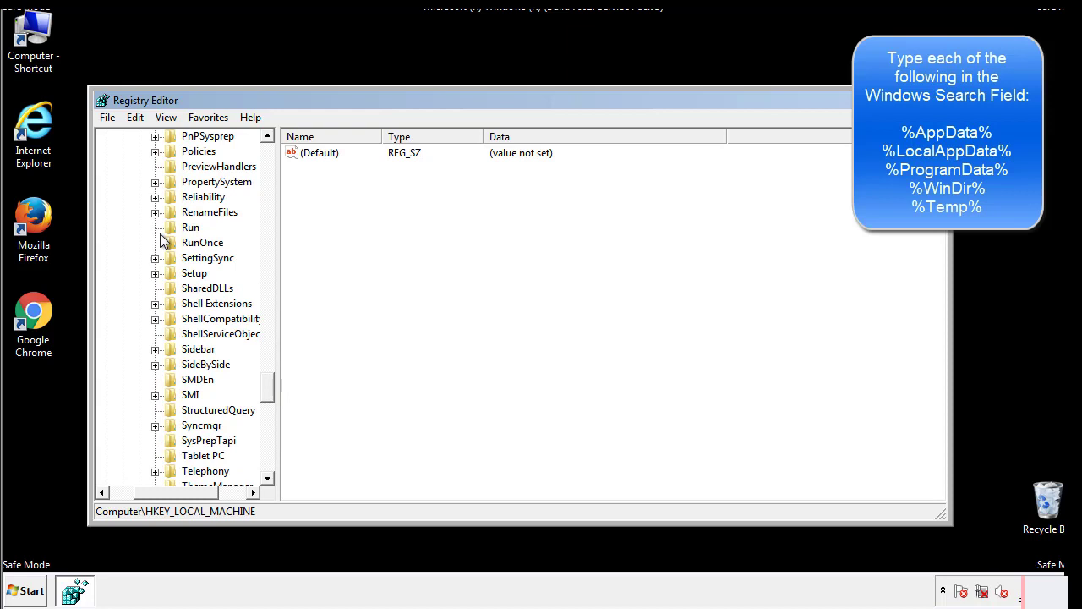
Delete the tappi.loc value from HKLM CurrentVersion\Run and scroll the tree back up
click(176, 228)
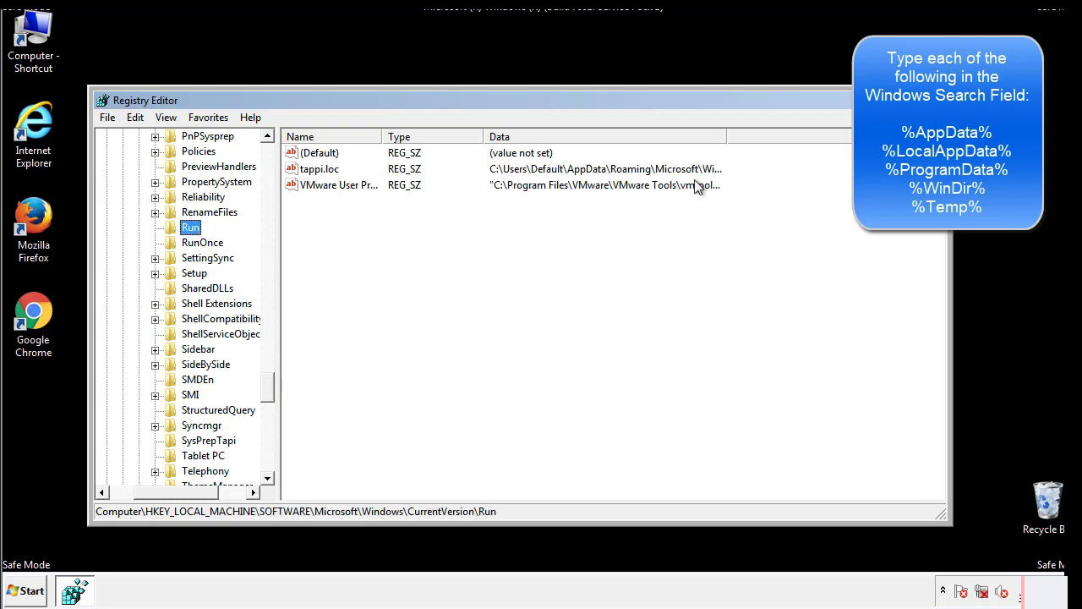
click(320, 173)
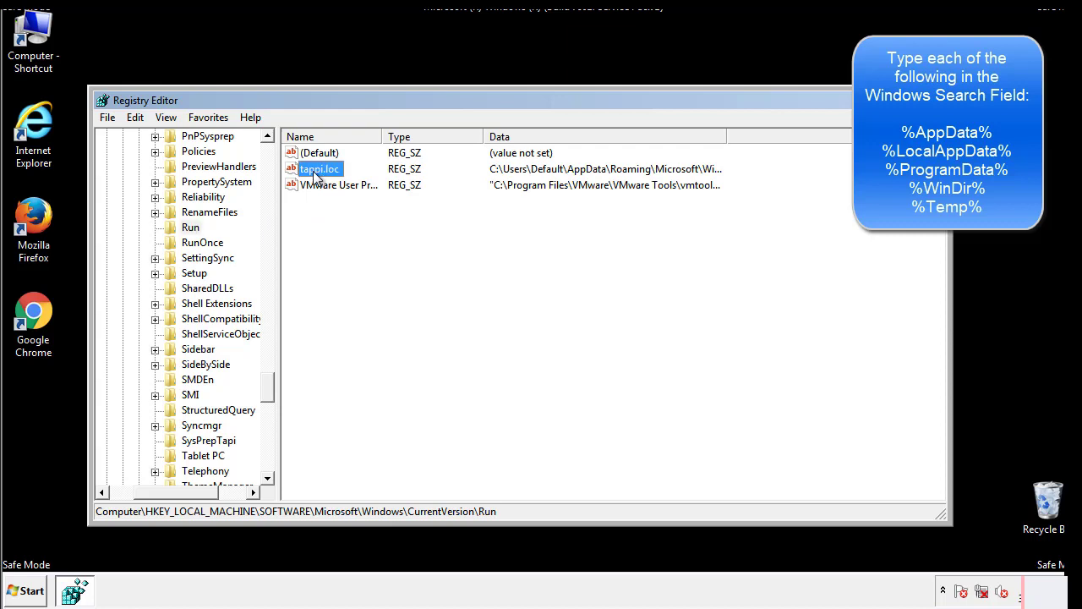
right_click(313, 171)
click(337, 219)
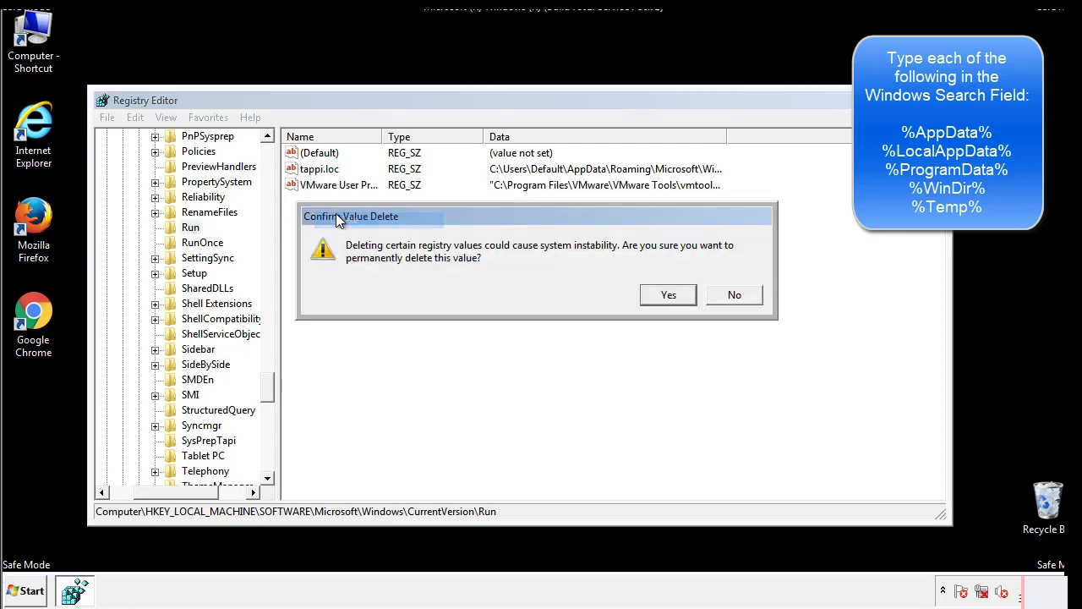
click(661, 296)
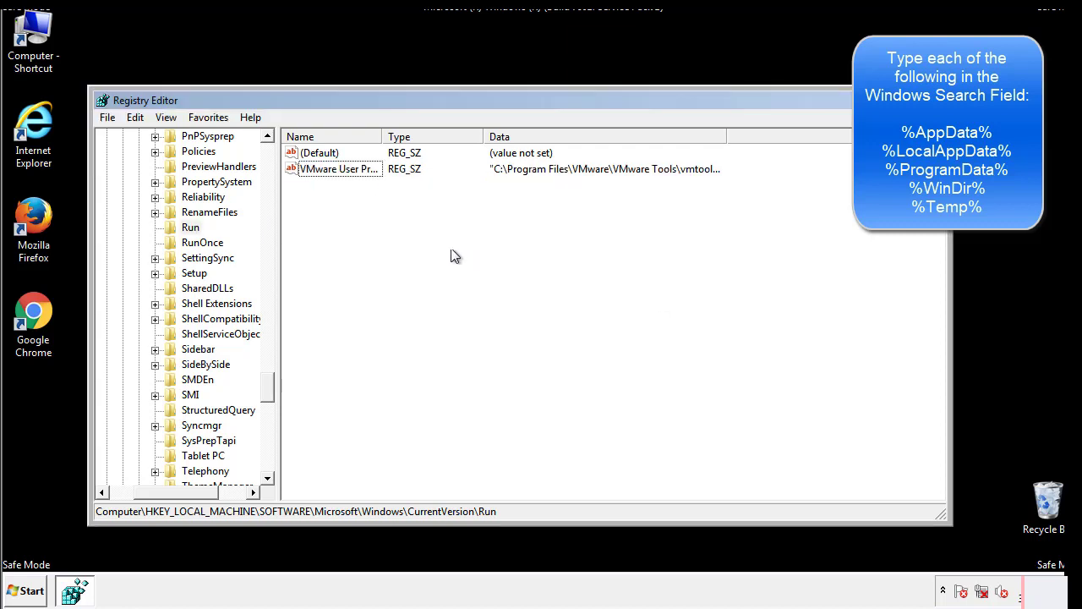
drag(267, 387, 267, 463)
drag(194, 492, 131, 499)
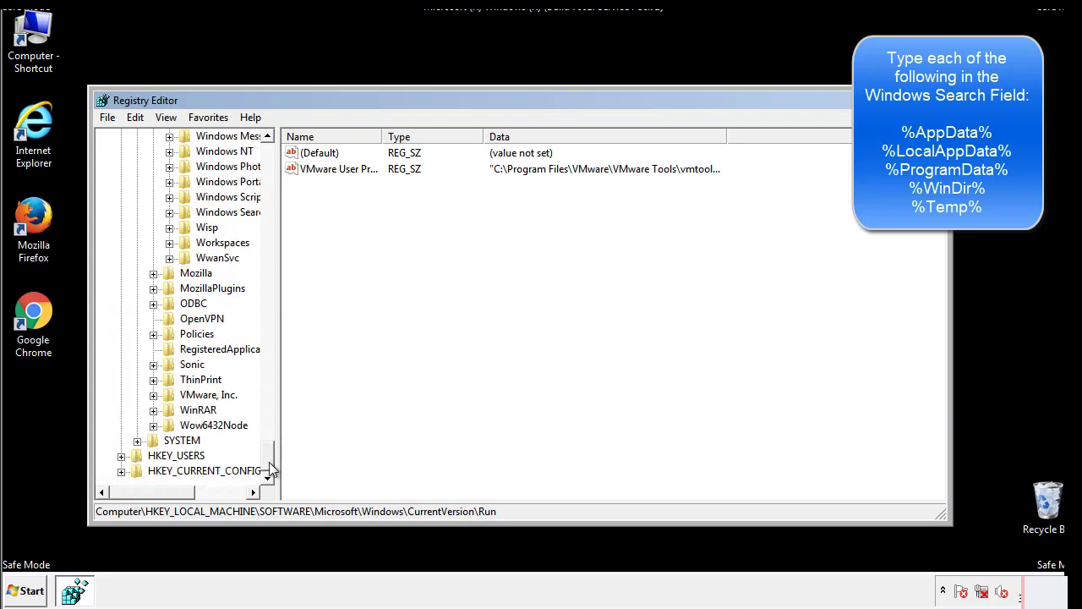
drag(269, 467, 276, 166)
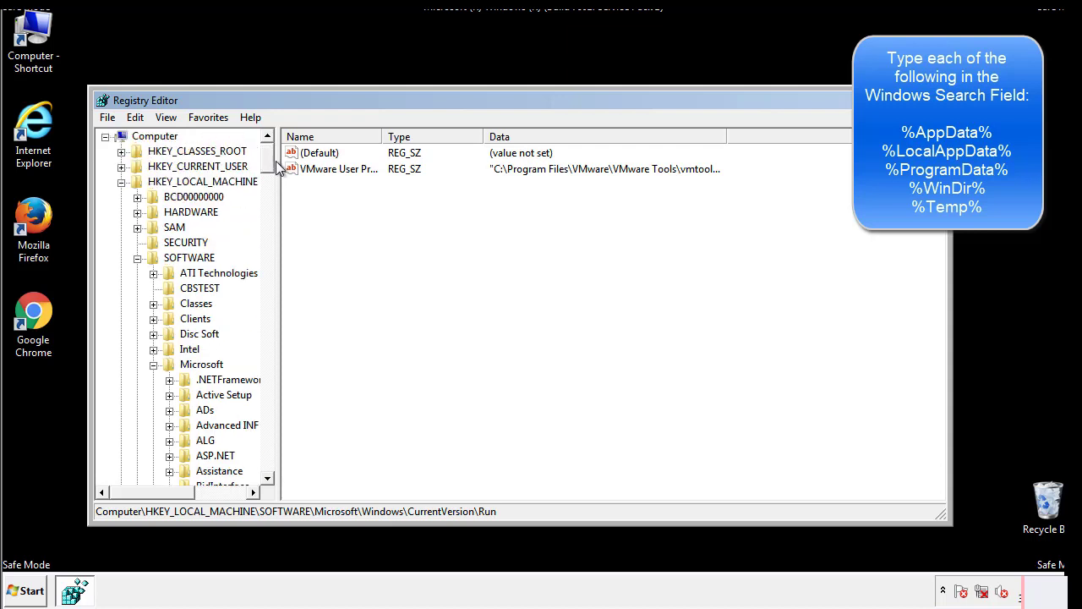
Collapse HKEY_LOCAL_MACHINE and expand HKEY_CURRENT_USER\Software\Microsoft\Windows\CurrentVersion
click(121, 182)
click(121, 166)
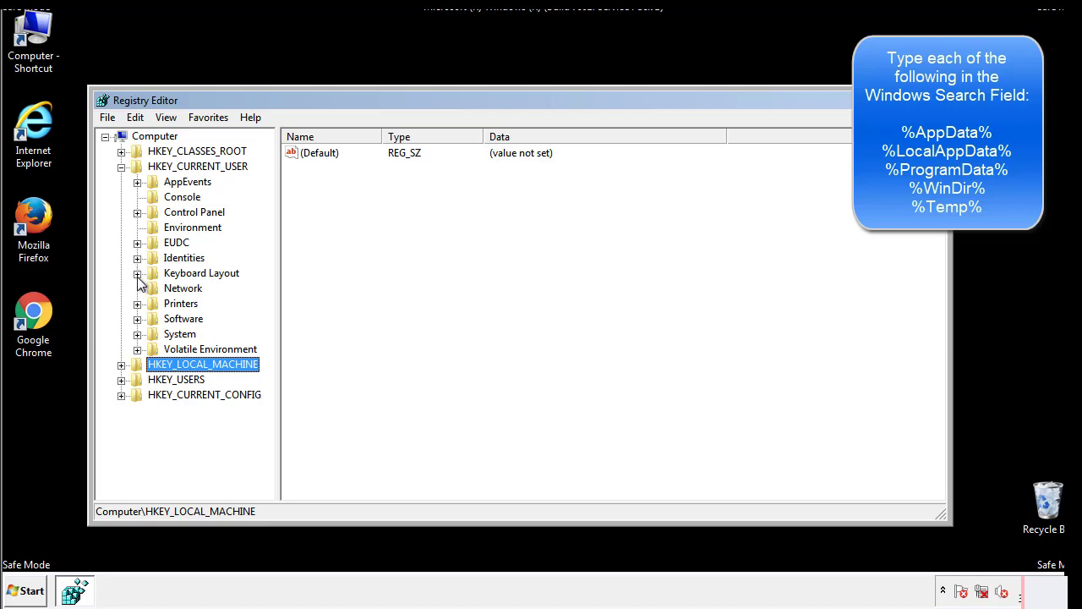
click(137, 319)
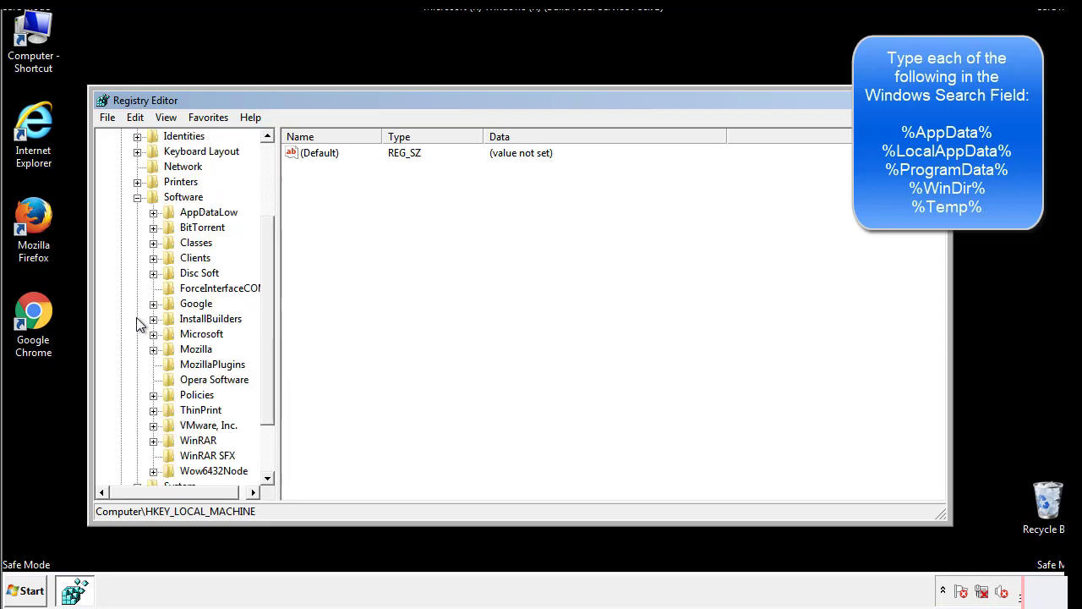
drag(265, 307, 266, 322)
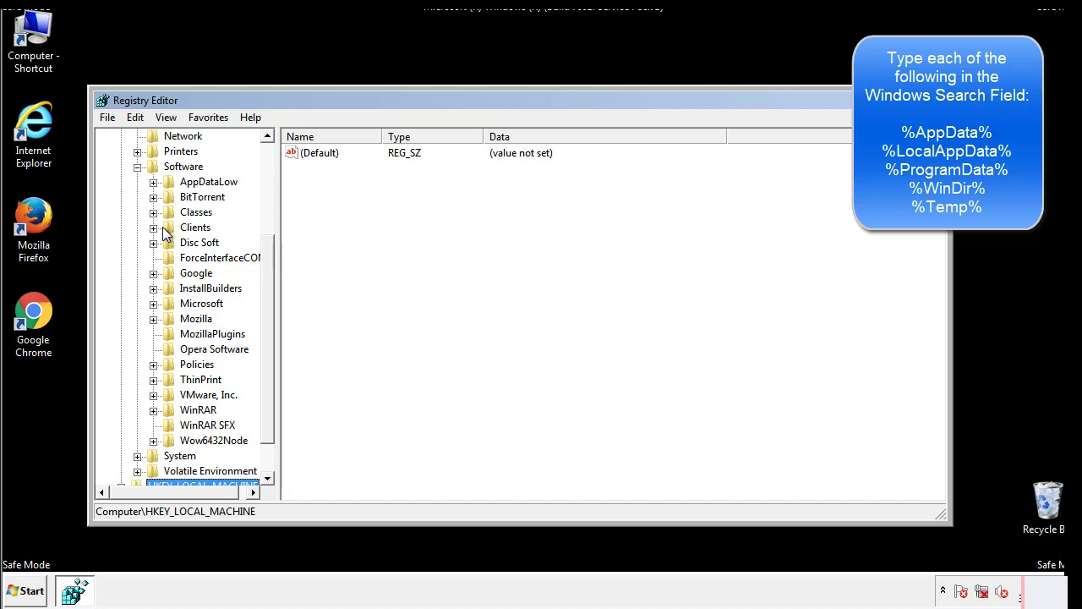
click(153, 303)
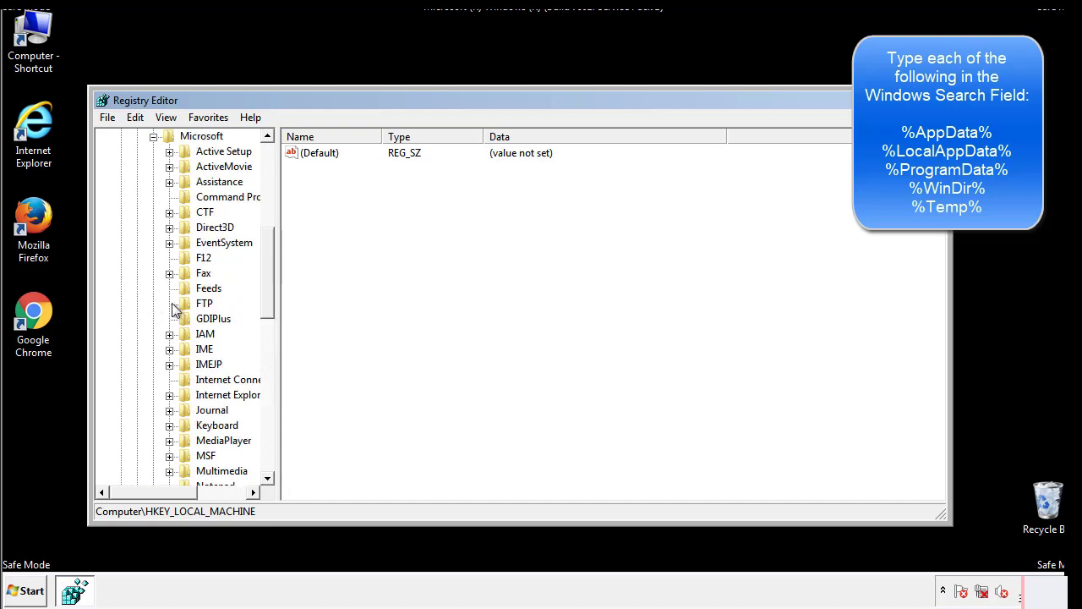
drag(265, 247, 267, 353)
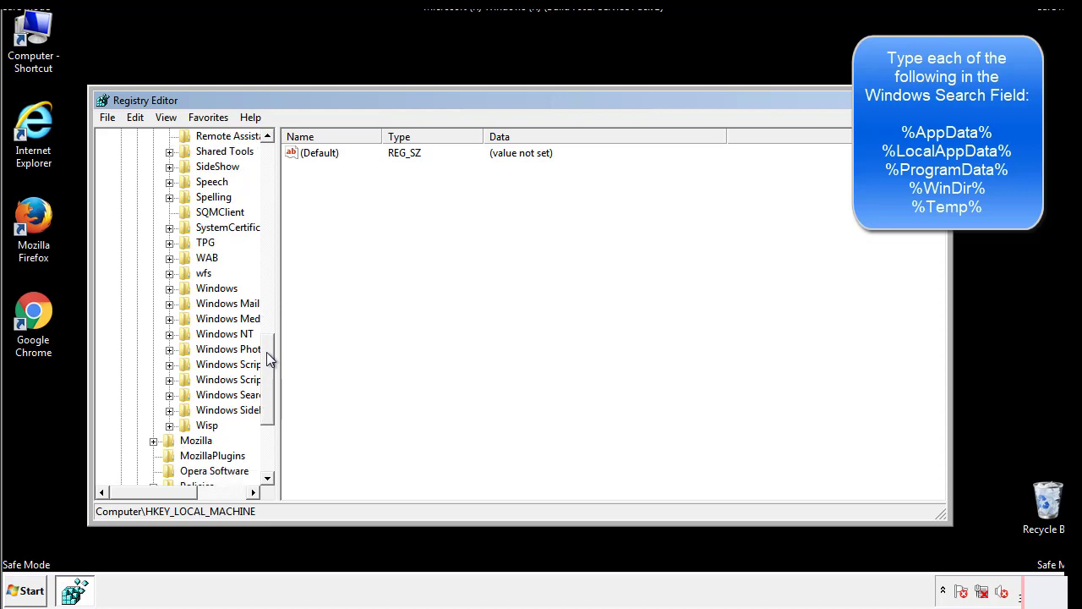
click(170, 289)
click(187, 304)
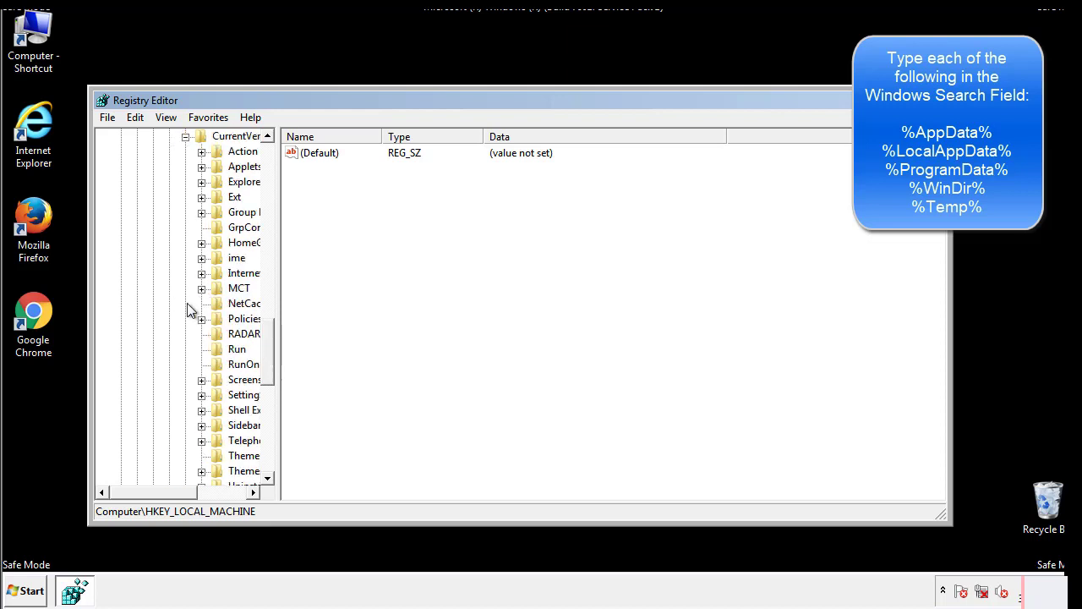
drag(165, 496, 190, 492)
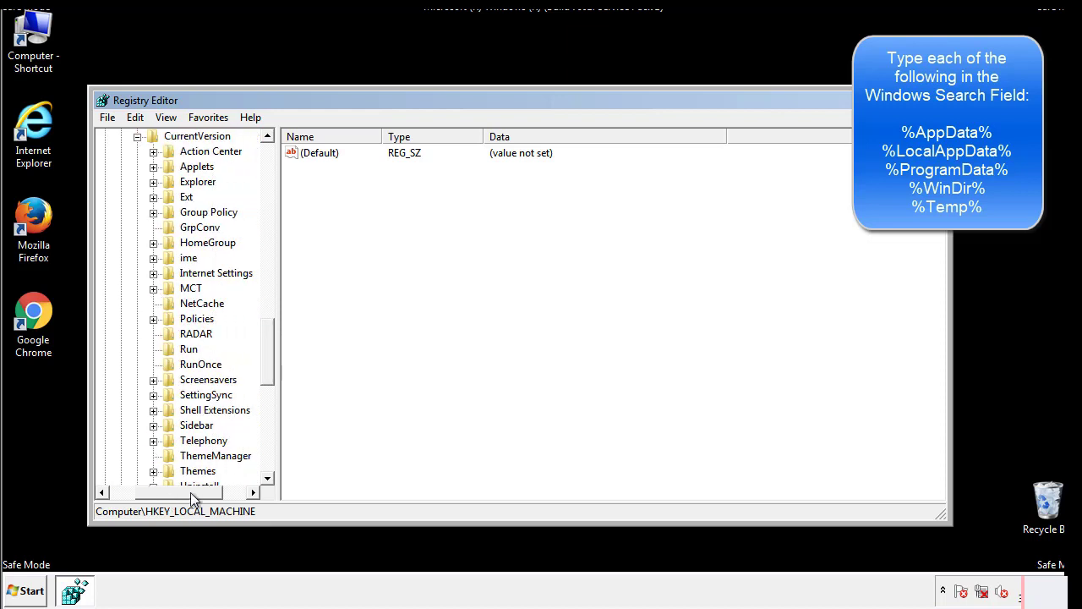
View the HKCU Run key's DAEMON Tools value, then collapse Windows and scroll to the top
click(186, 346)
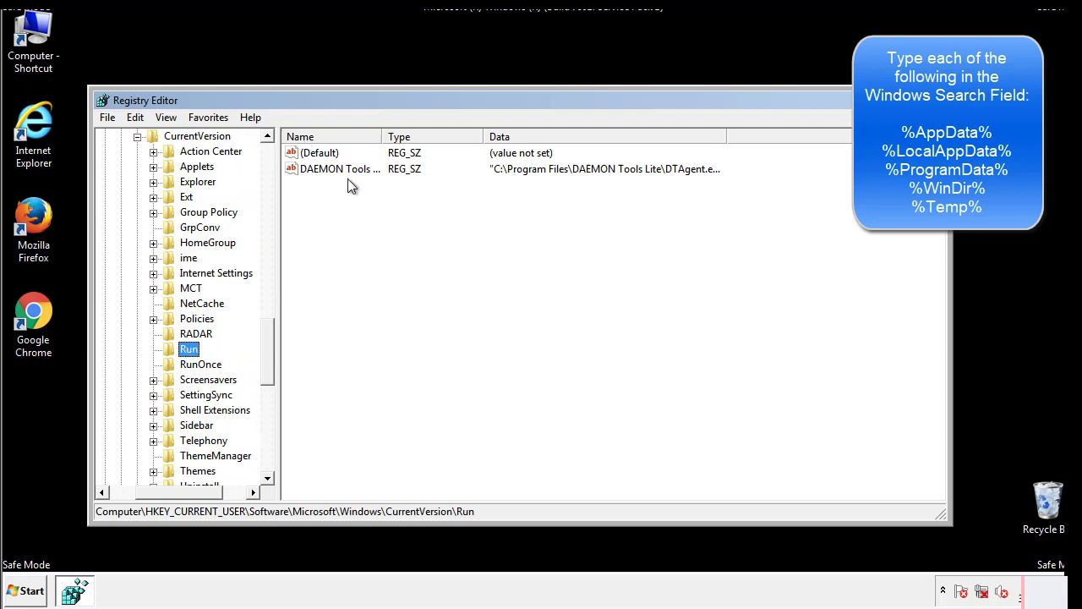
click(474, 198)
drag(314, 243, 387, 196)
drag(179, 490, 159, 492)
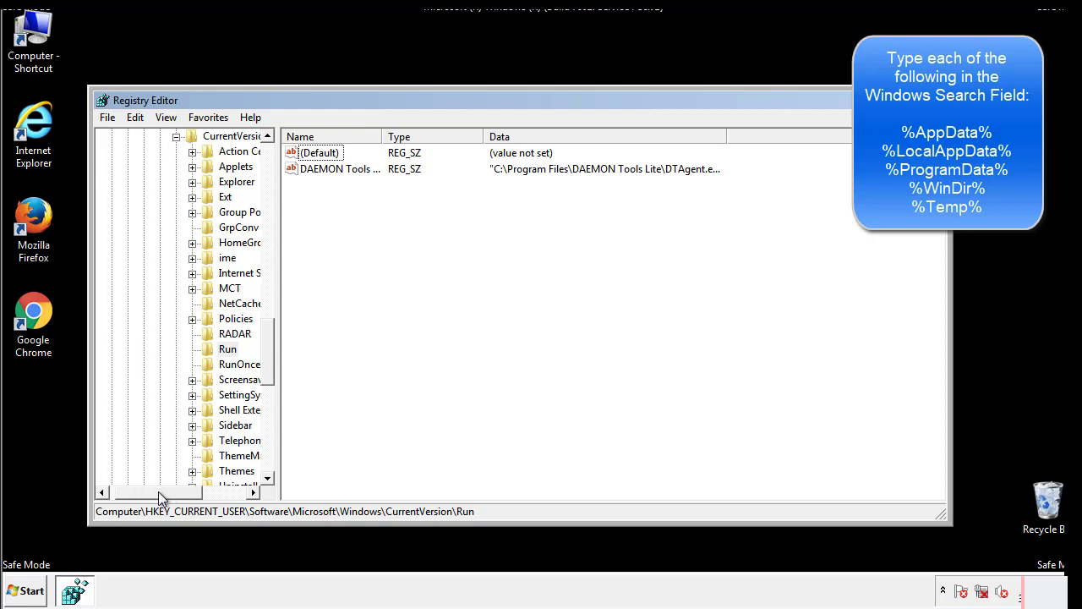
drag(274, 367, 267, 352)
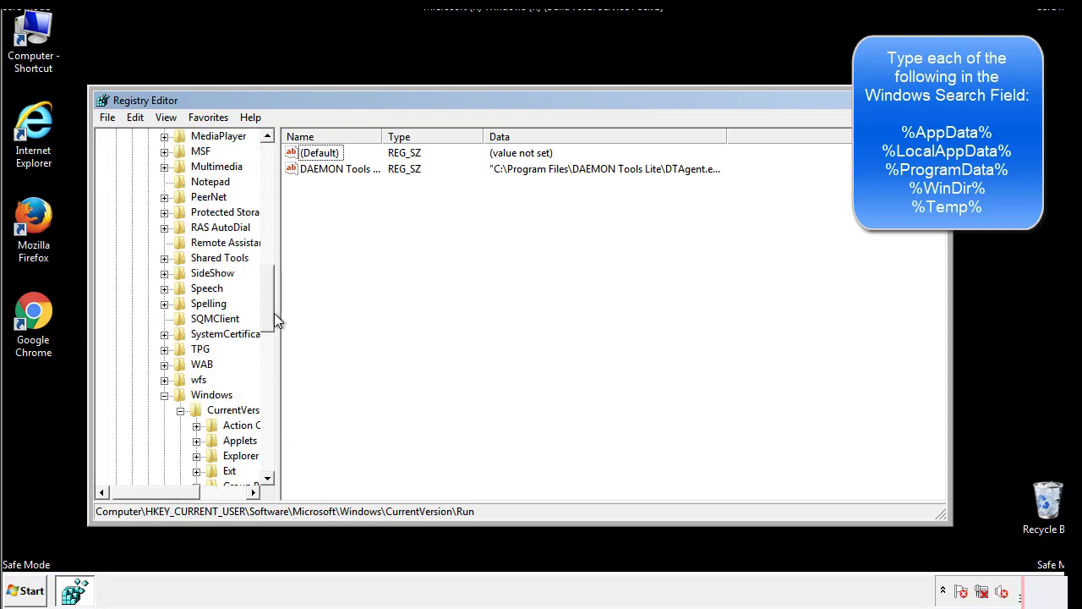
click(165, 395)
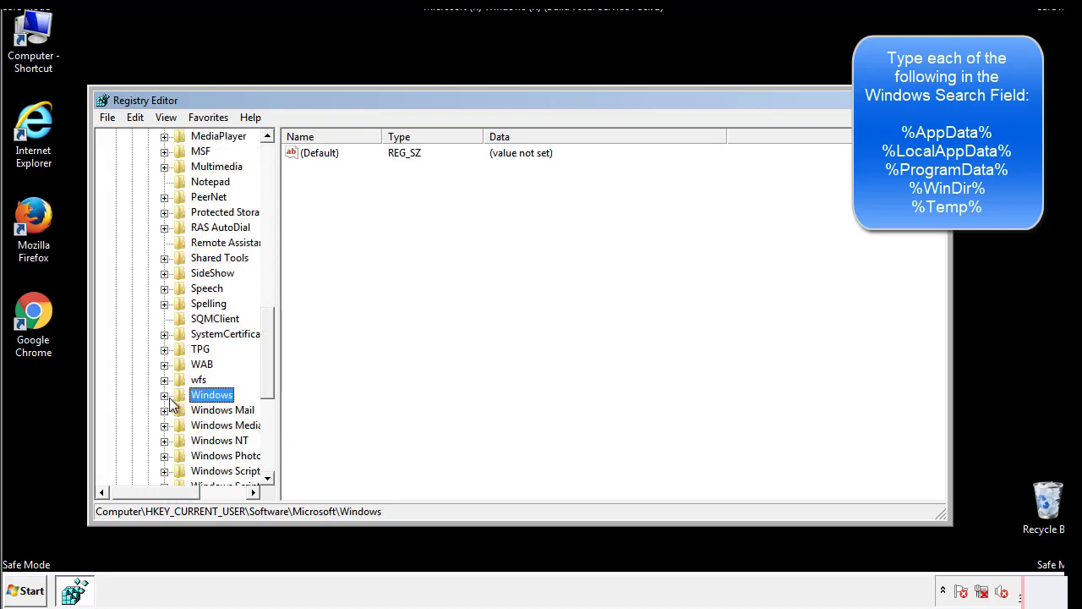
drag(271, 377, 272, 208)
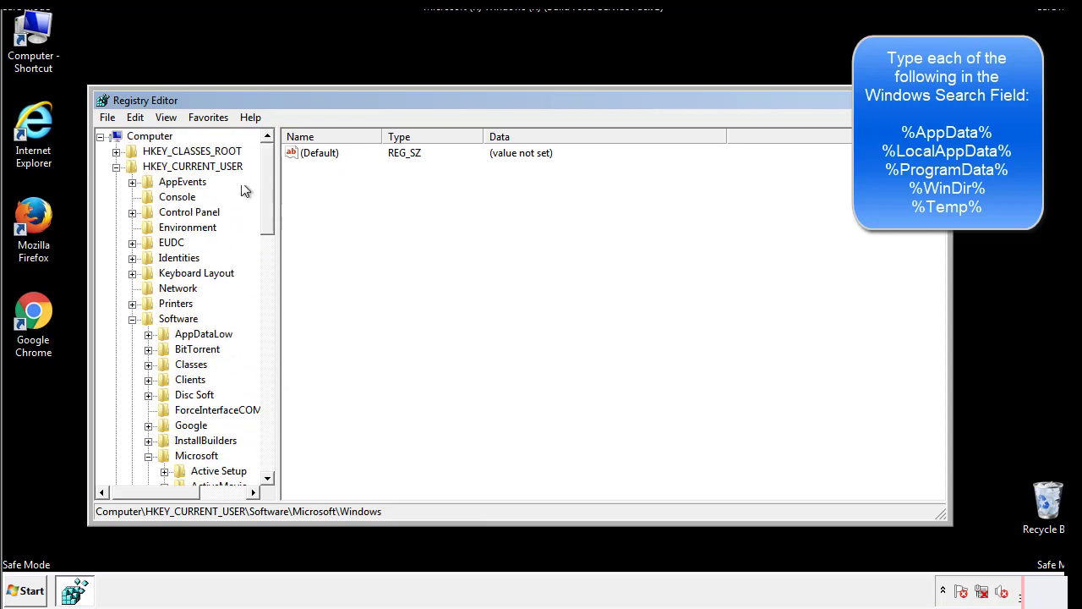
Search the registry for %temp% with Edit > Find
click(138, 118)
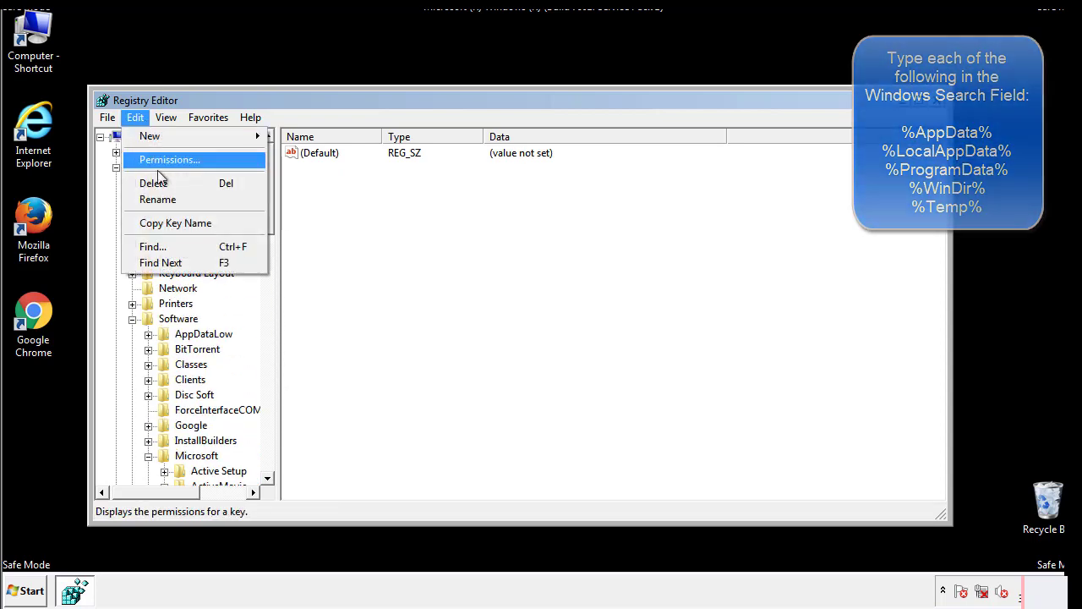
click(152, 246)
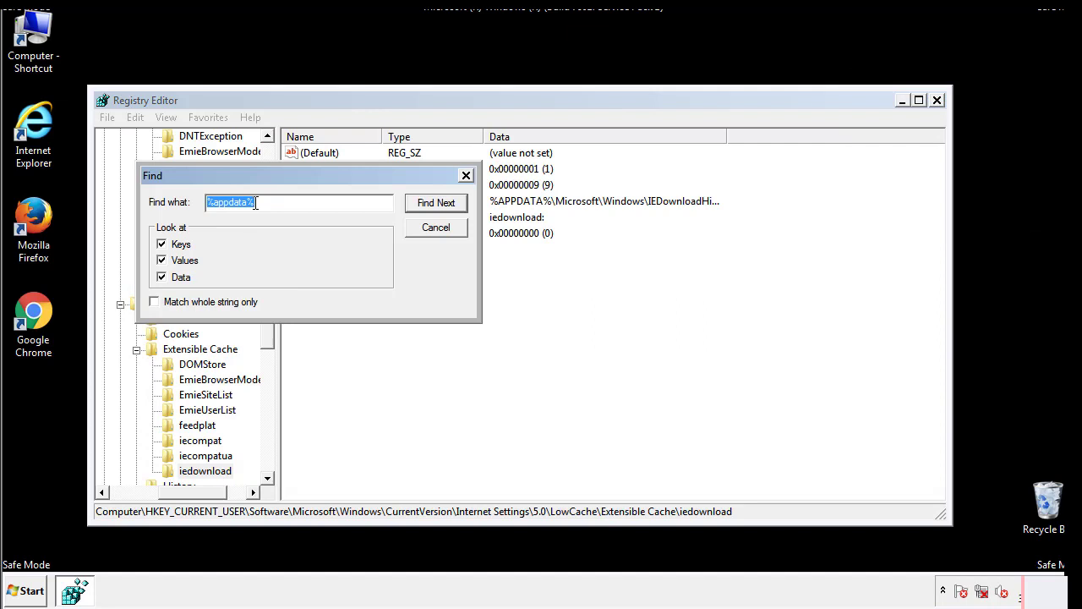
text(%t)
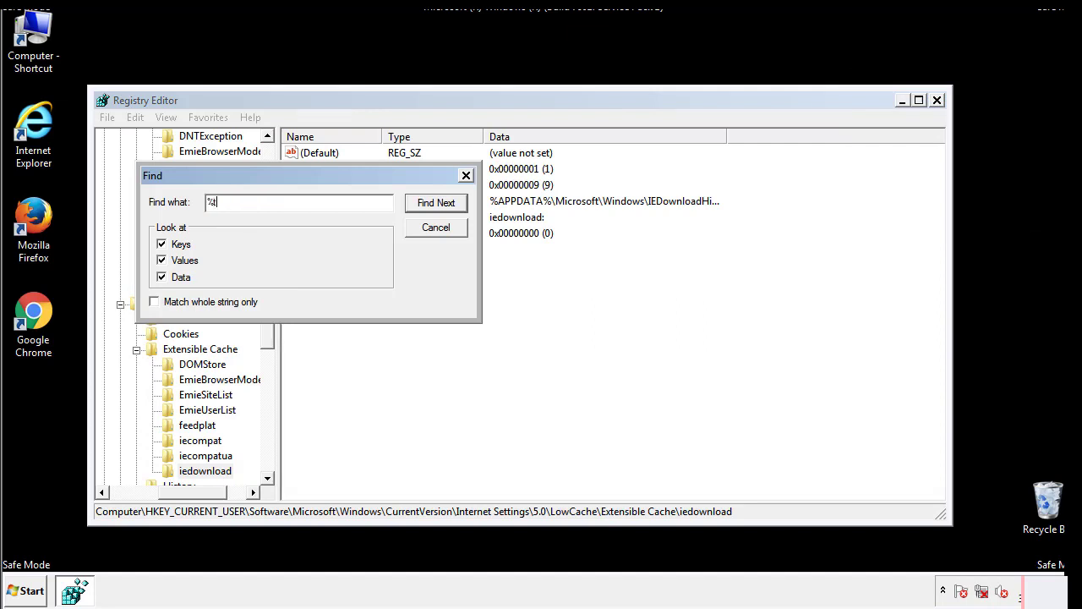
text(emp%)
key(Return)
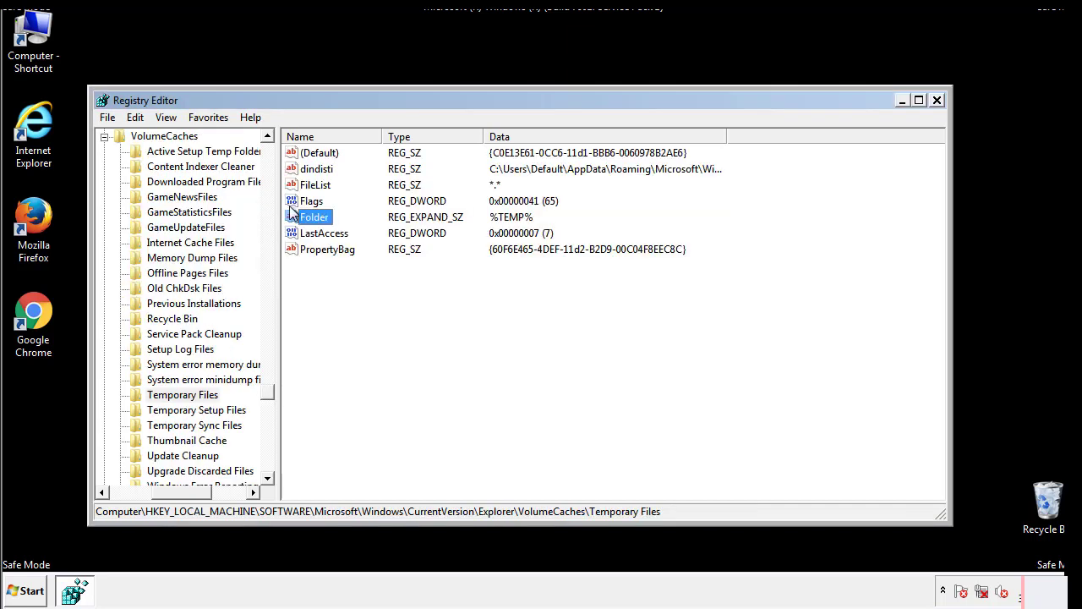
Delete every value in VolumeCaches\Temporary Files except (Default)
click(443, 295)
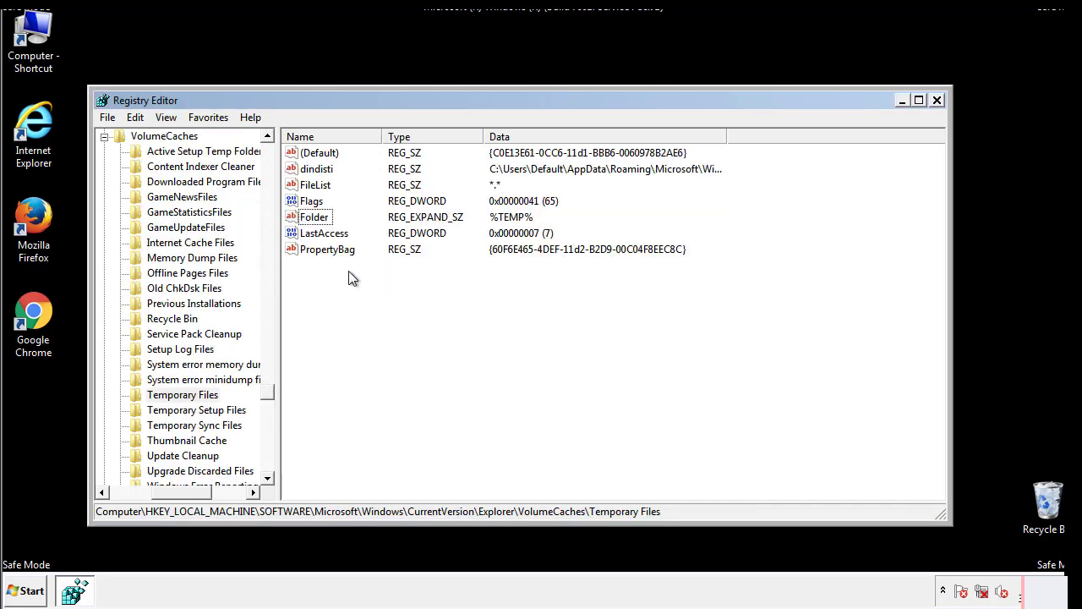
mouse_move(349, 272)
mouse_down()
mouse_move(319, 242)
mouse_move(306, 159)
mouse_up()
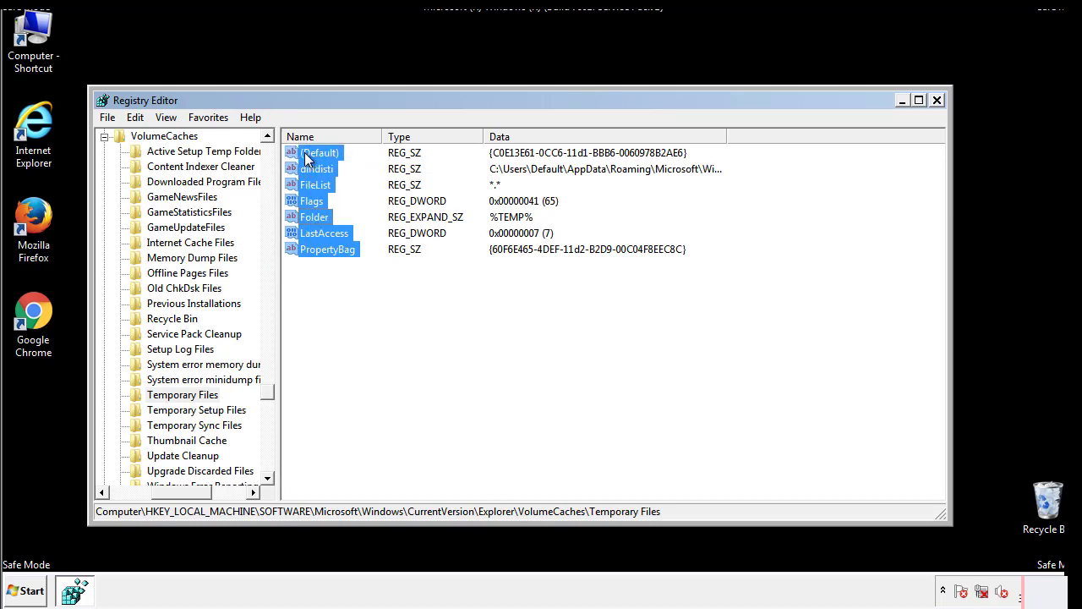
right_click(306, 159)
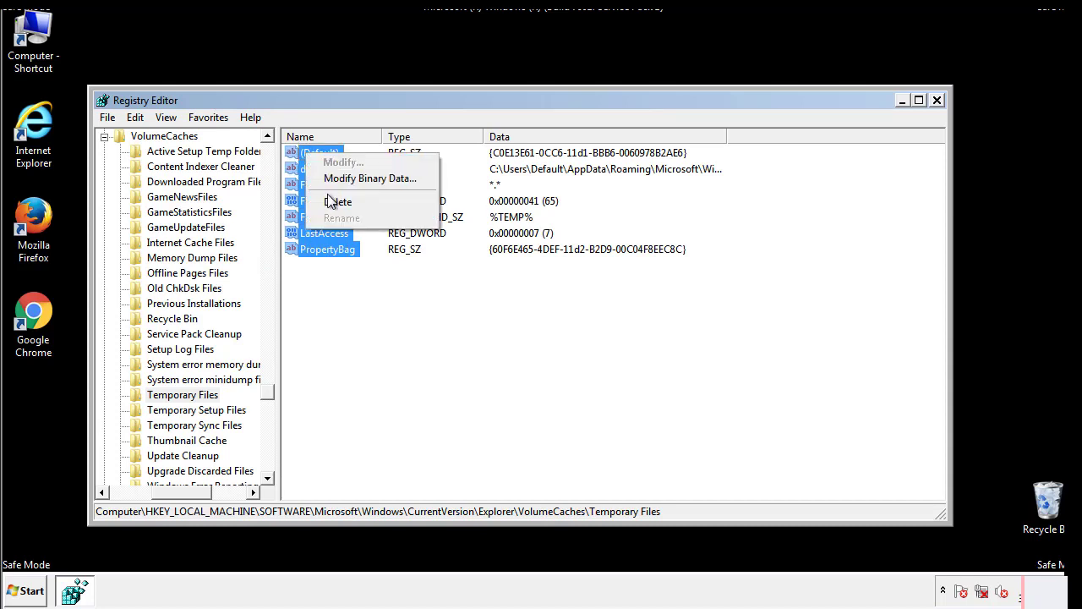
click(328, 202)
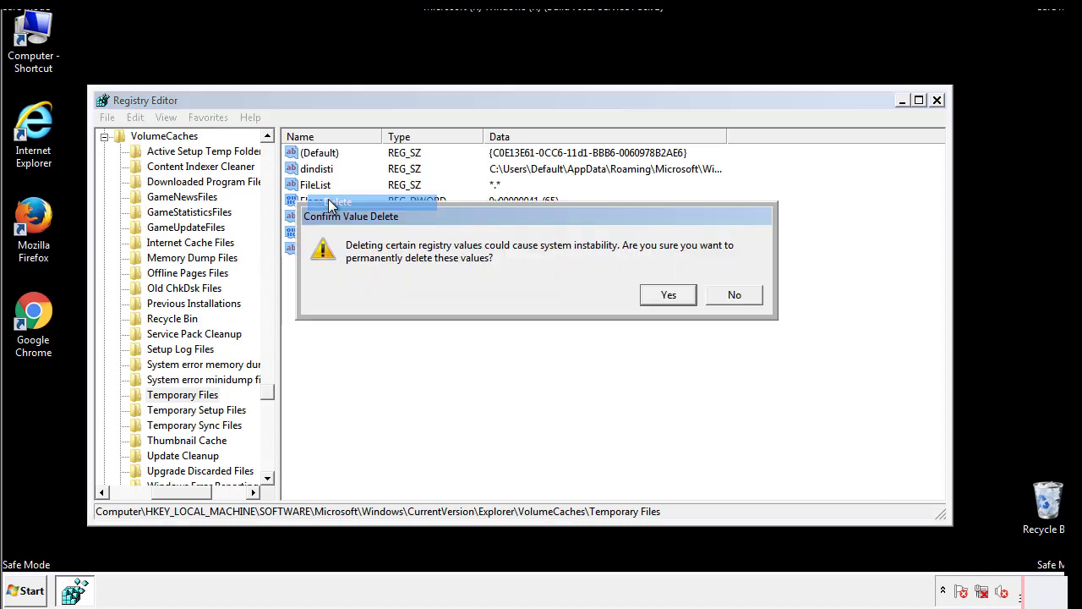
click(681, 294)
click(378, 208)
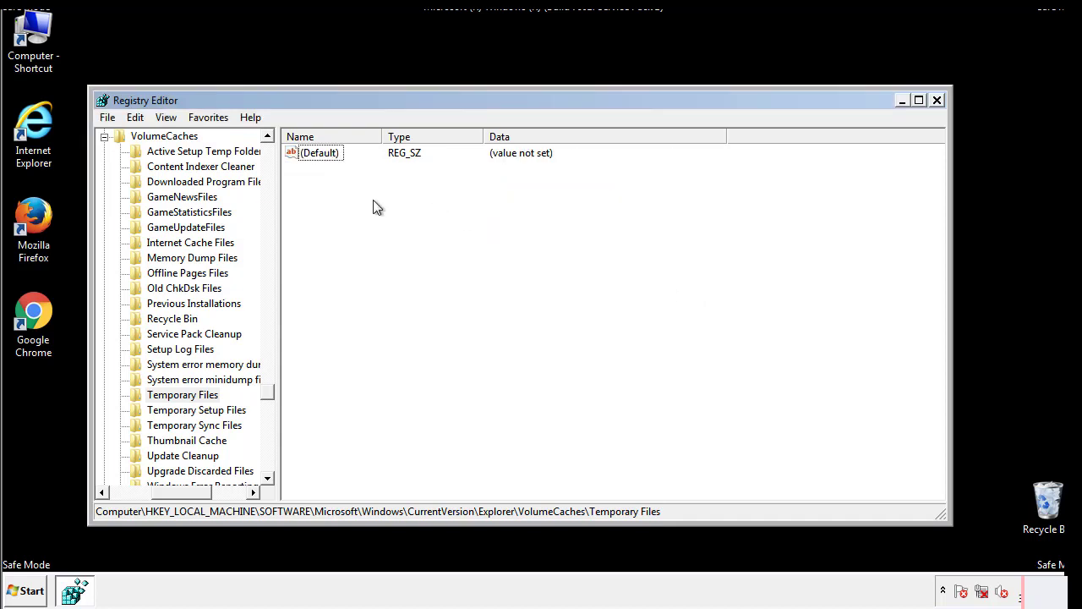
Close Registry Editor and launch msconfig from the Start menu search box
click(937, 101)
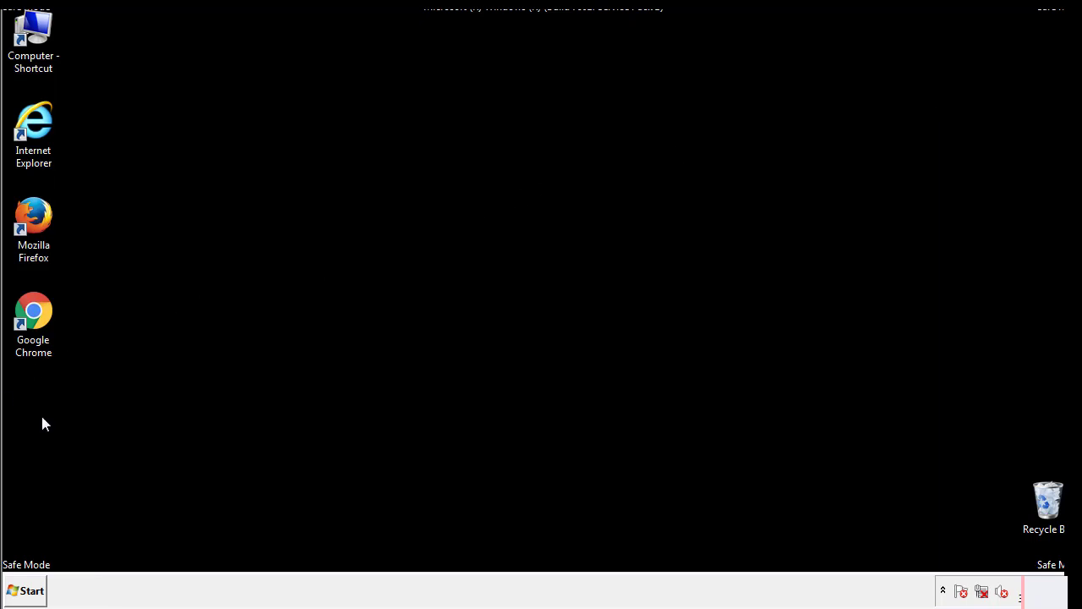
click(25, 593)
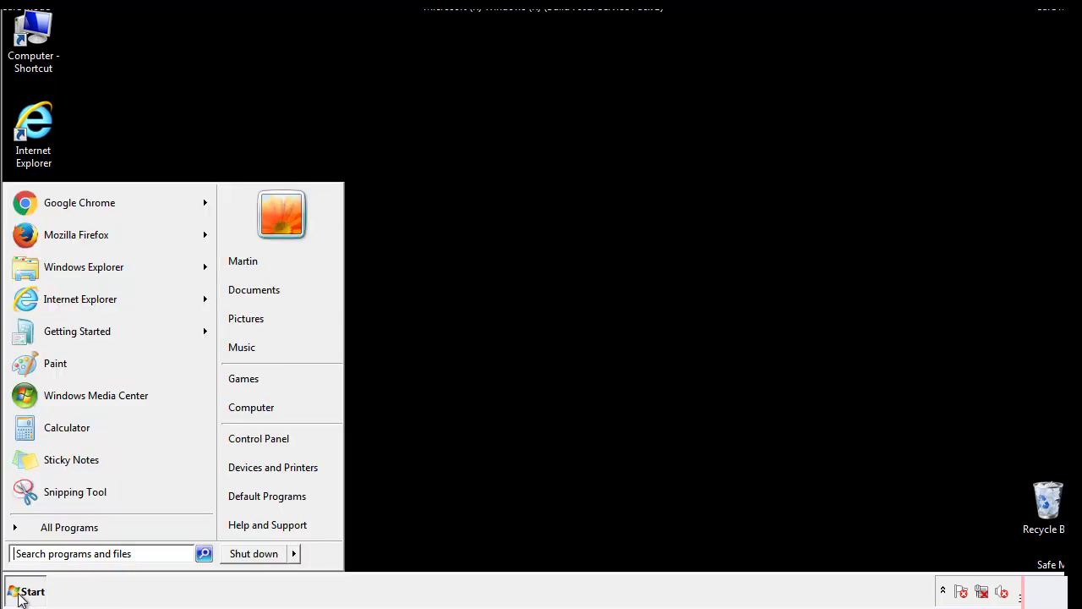
click(58, 553)
text(mscon)
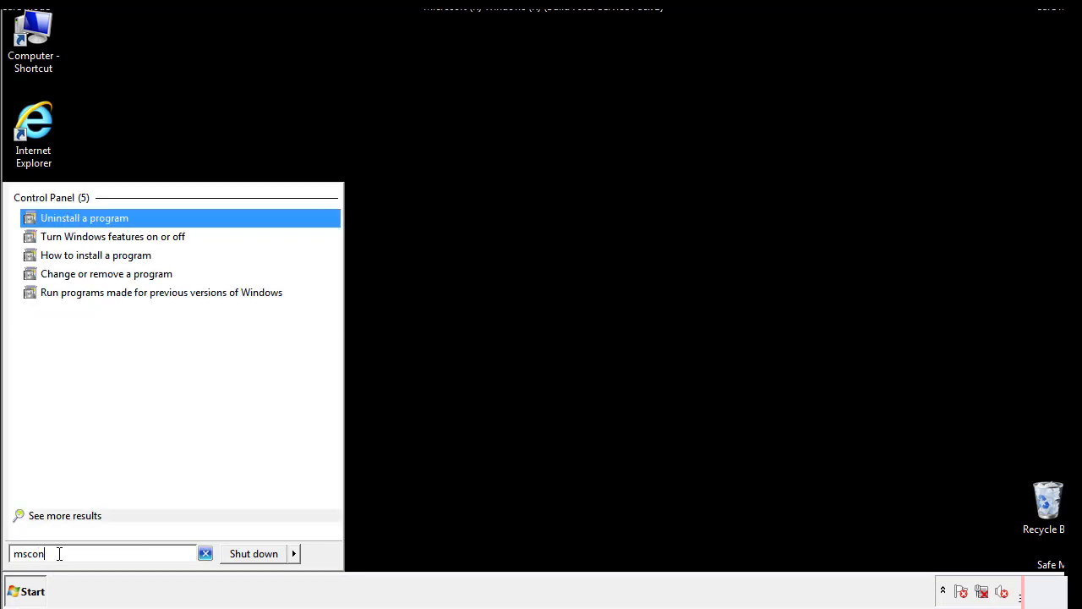
text(fig)
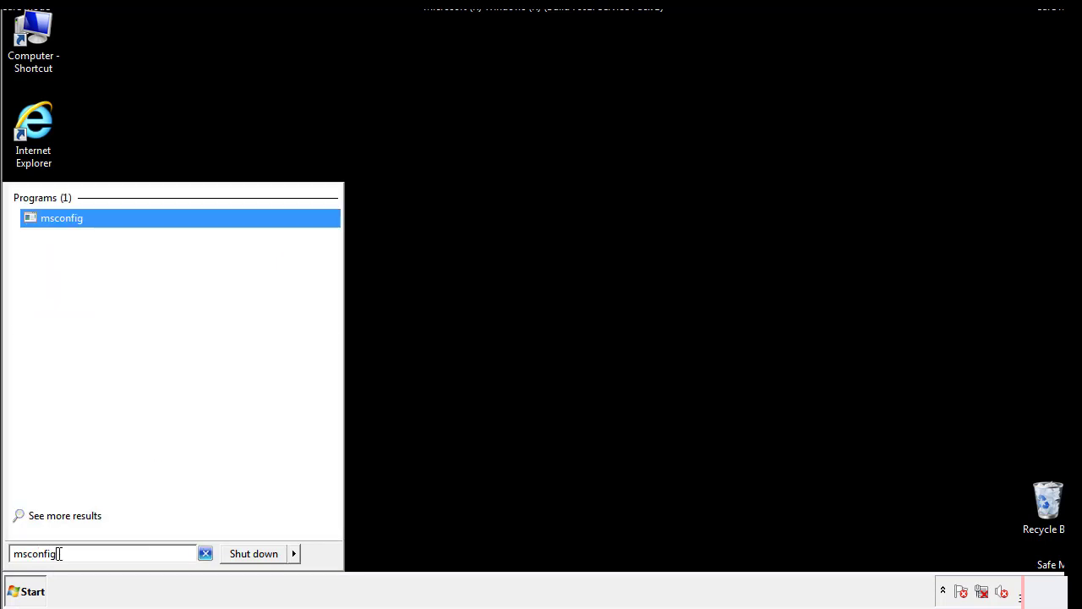
key(Return)
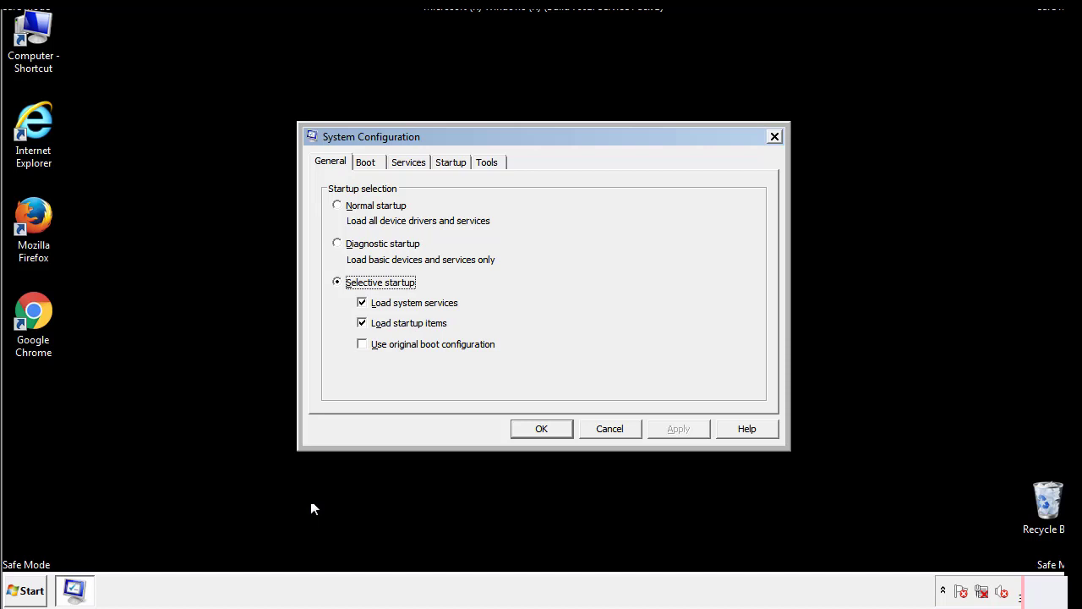
Clear the Safe boot option on the Boot tab, apply and confirm, then restart Windows
click(370, 162)
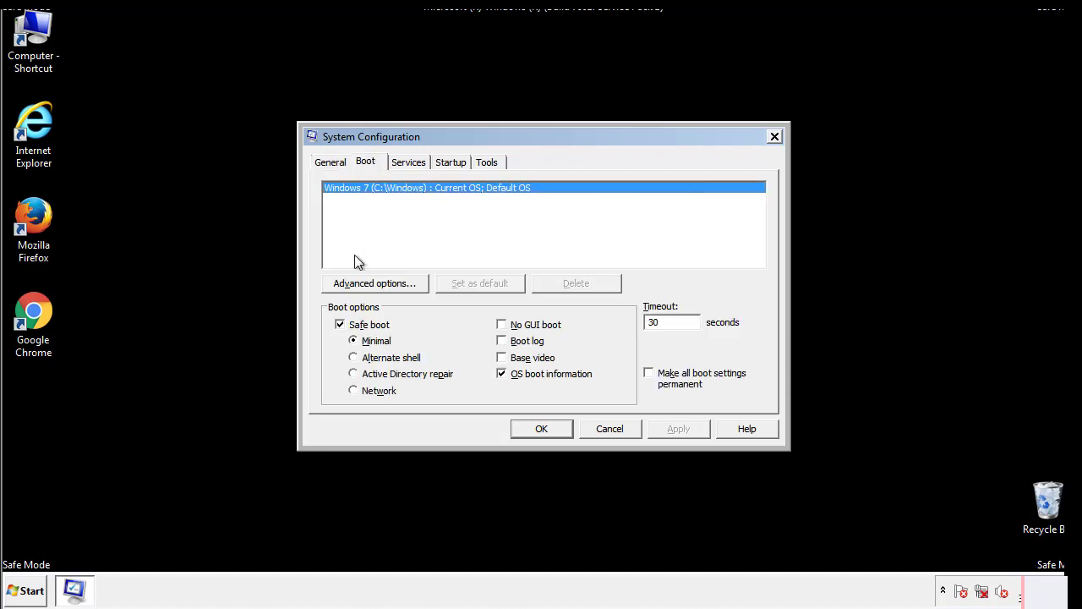
click(341, 325)
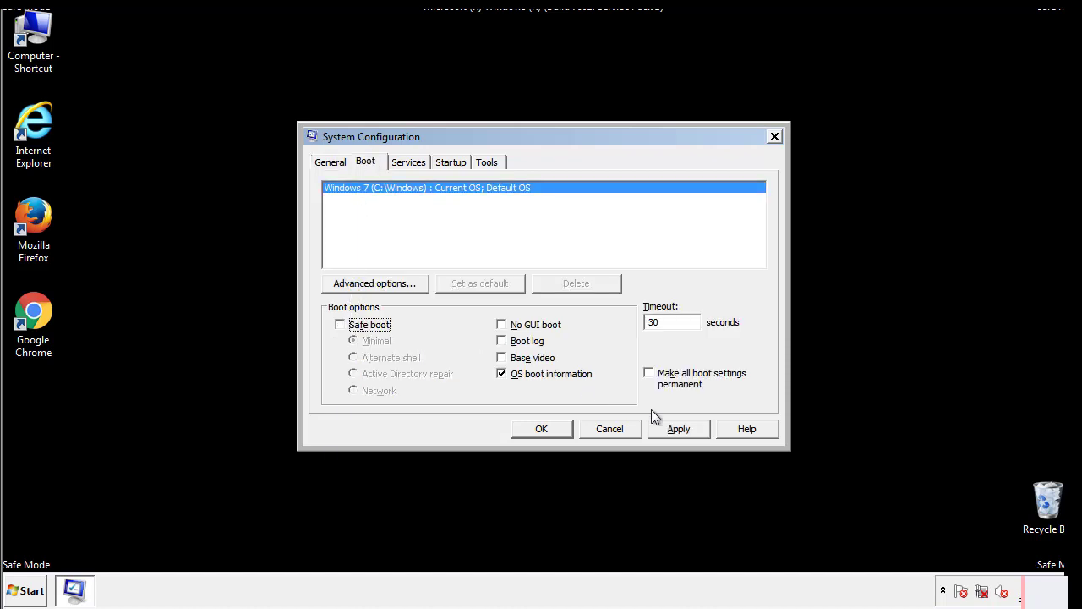
click(681, 428)
click(540, 429)
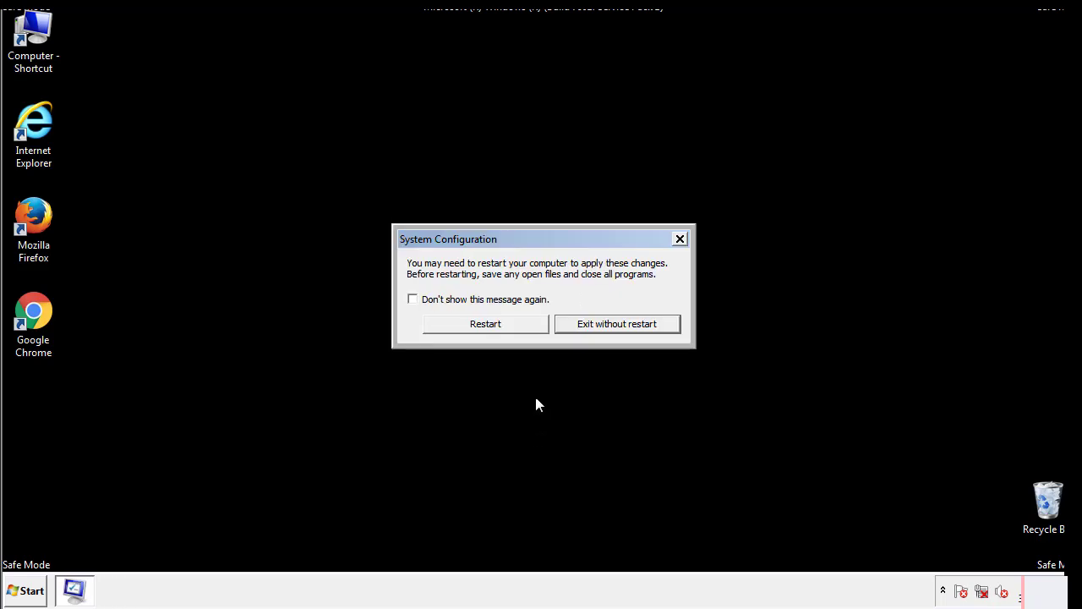
click(500, 328)
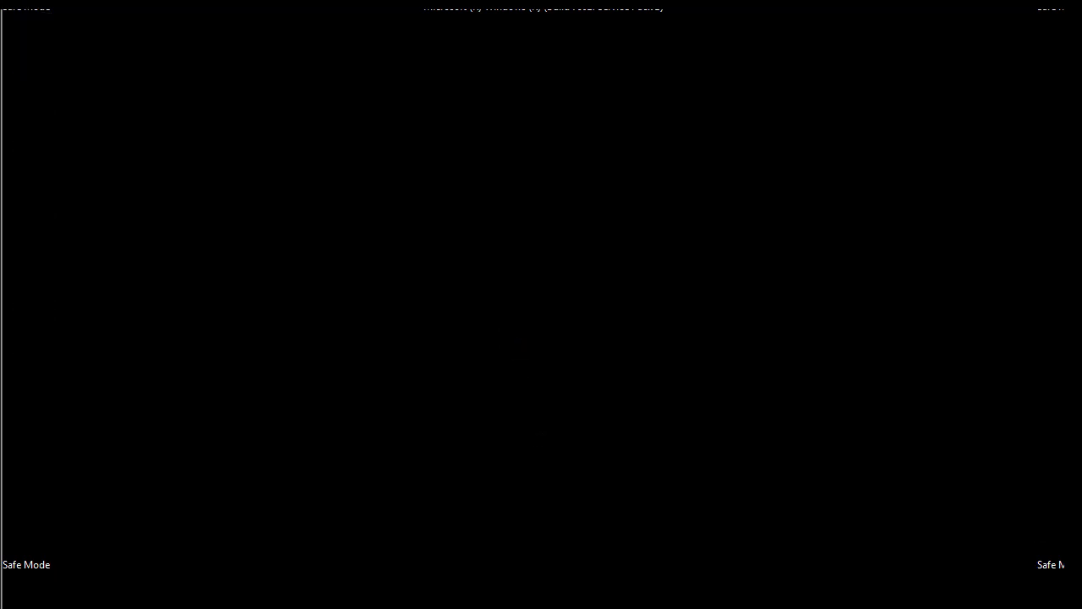